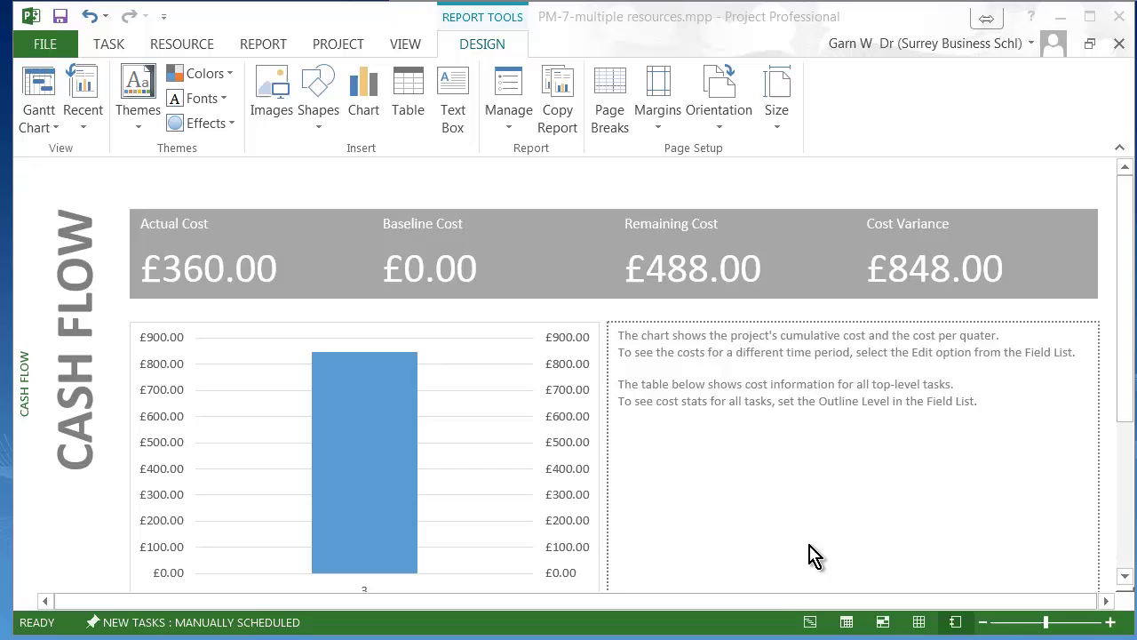
Switch from the Cash Flow report to the Gantt Chart view and select the task "develop production board"
left_click(51, 90)
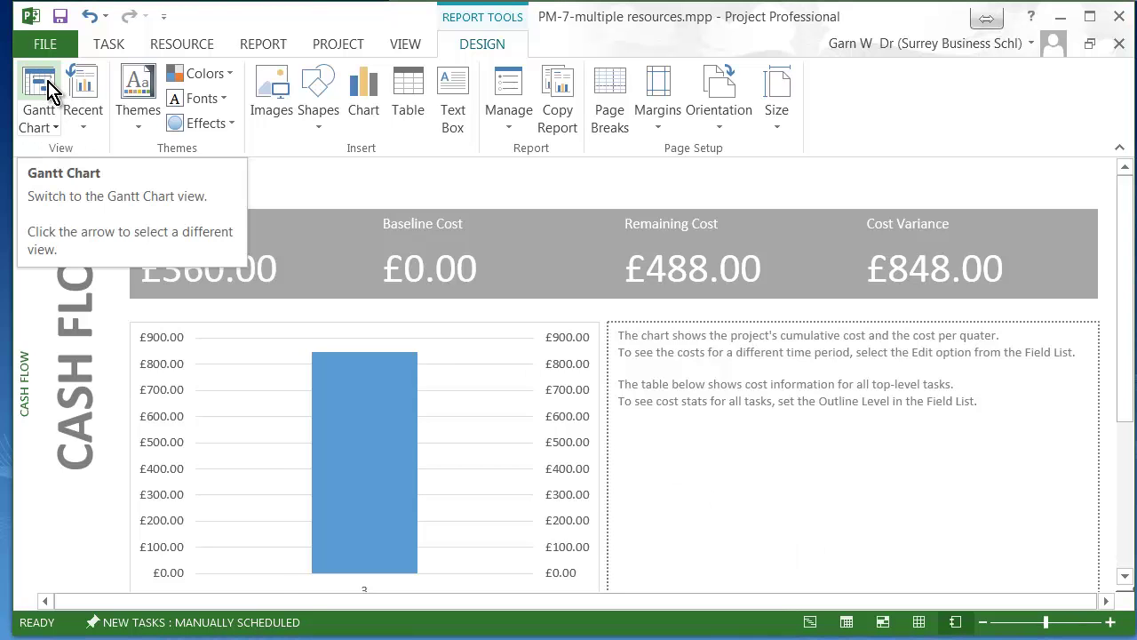
left_click(49, 89)
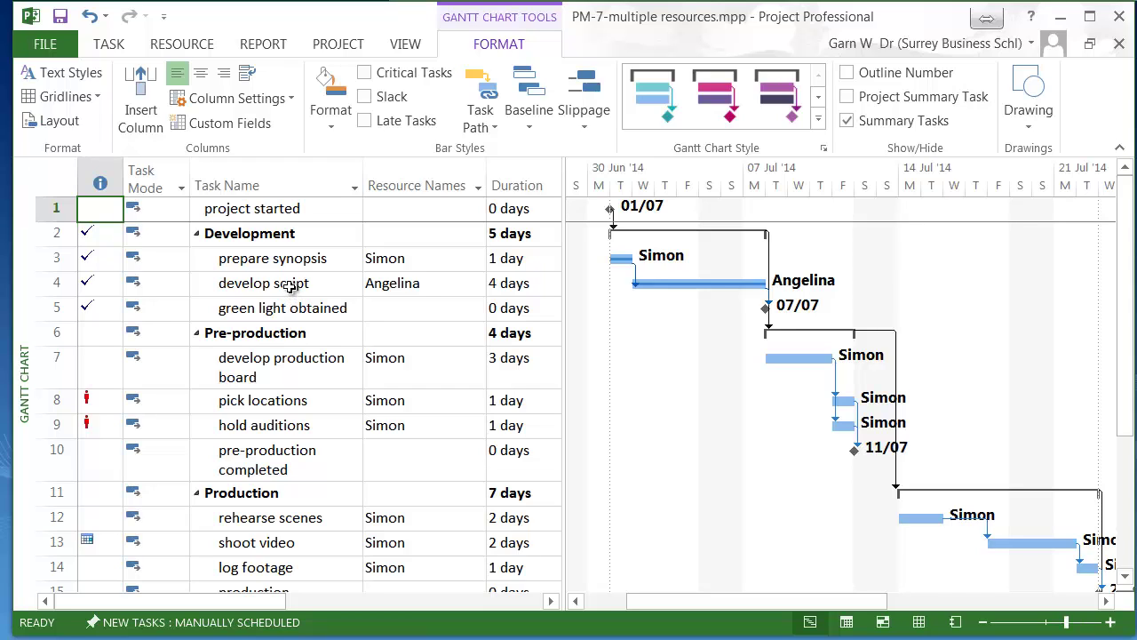
left_click(289, 285)
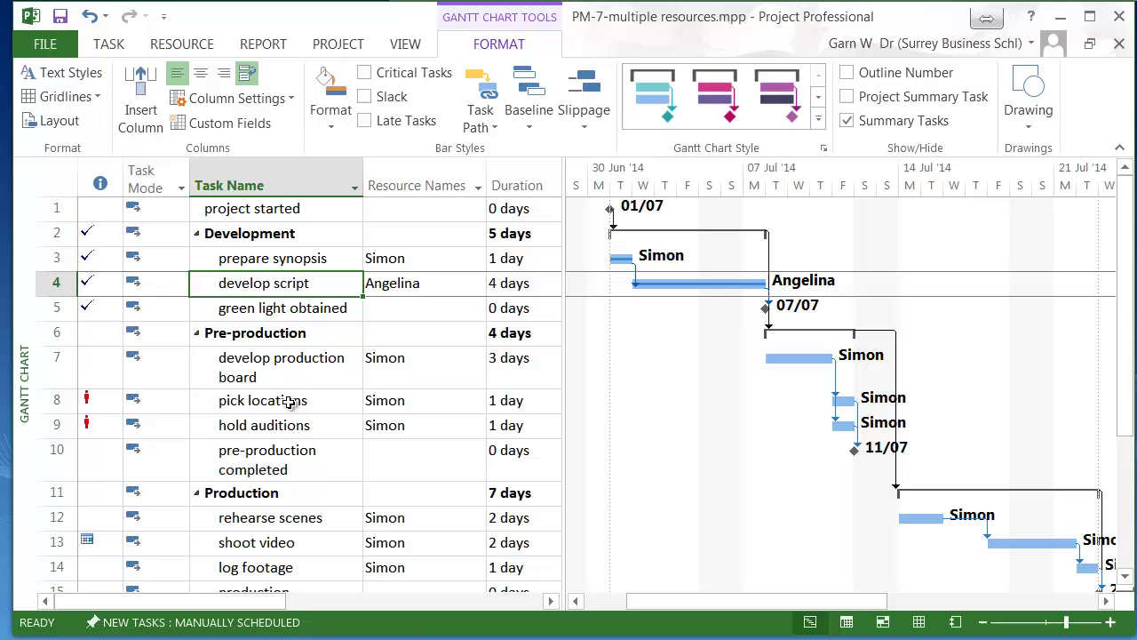
left_click(287, 370)
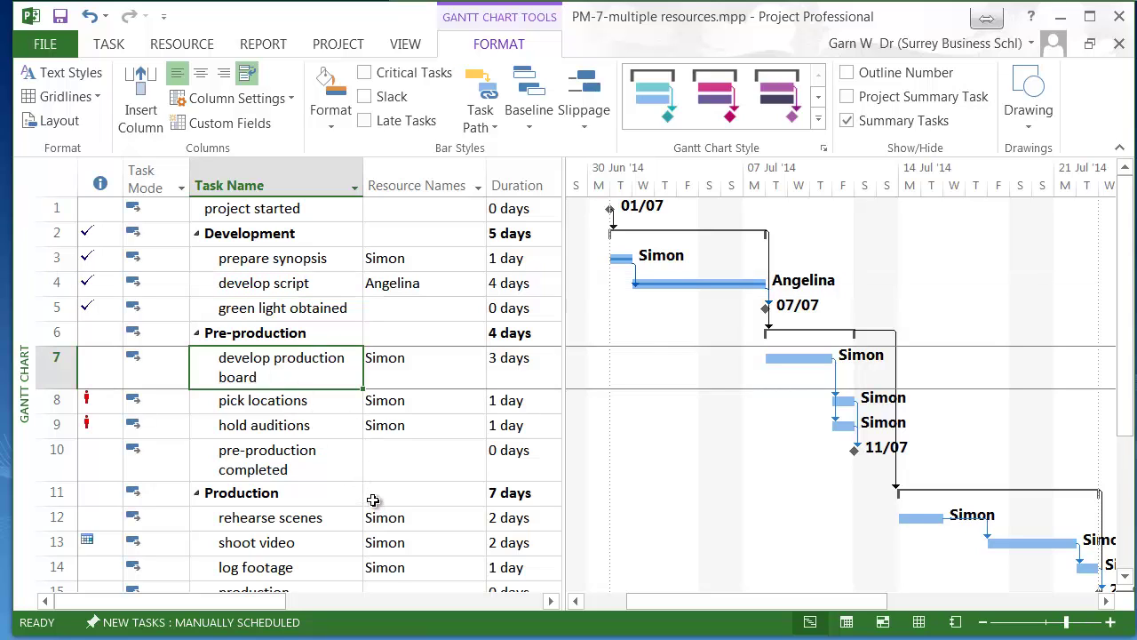
Examine the skills and constraints in the resource information table of the Project Management Lab PDF and return to Project Professional
key("alt+Tab")
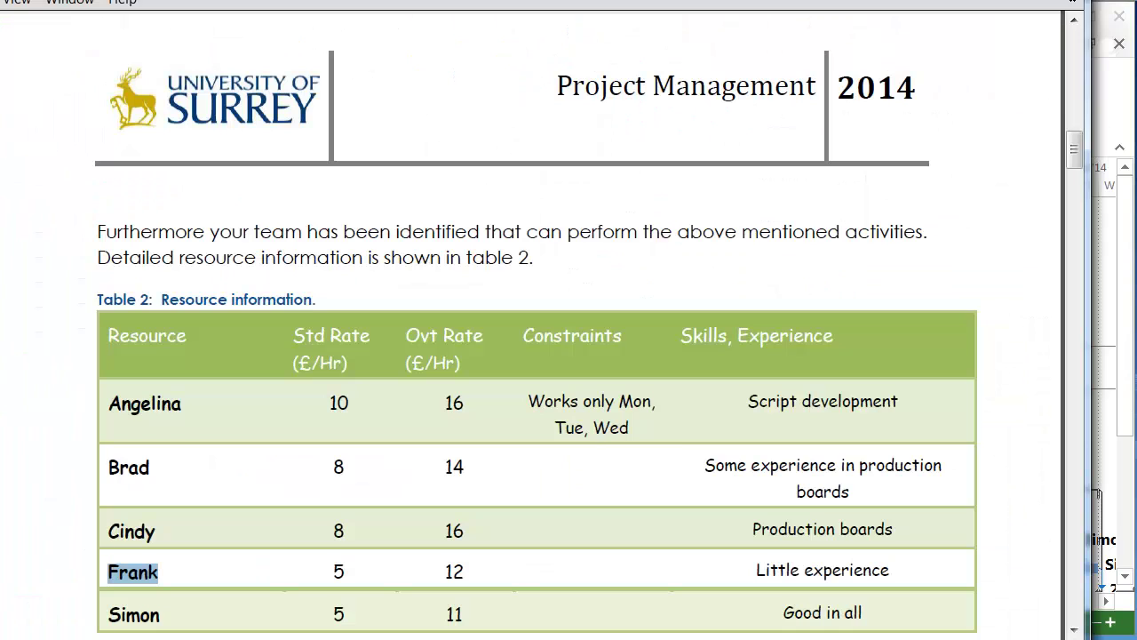
left_click(135, 469)
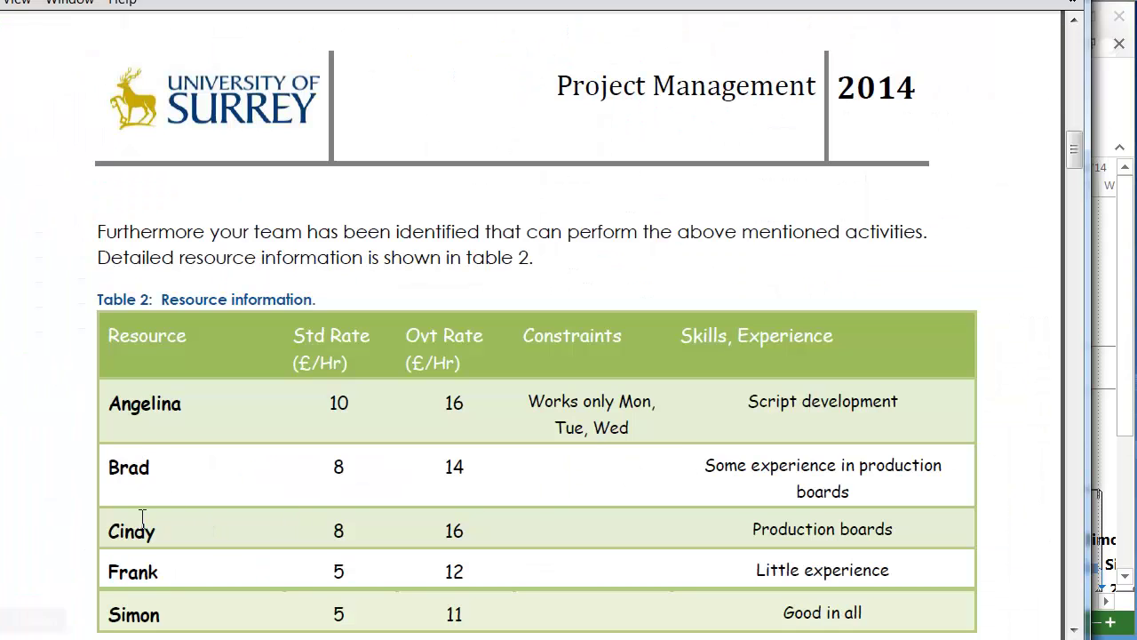
double_click(142, 529)
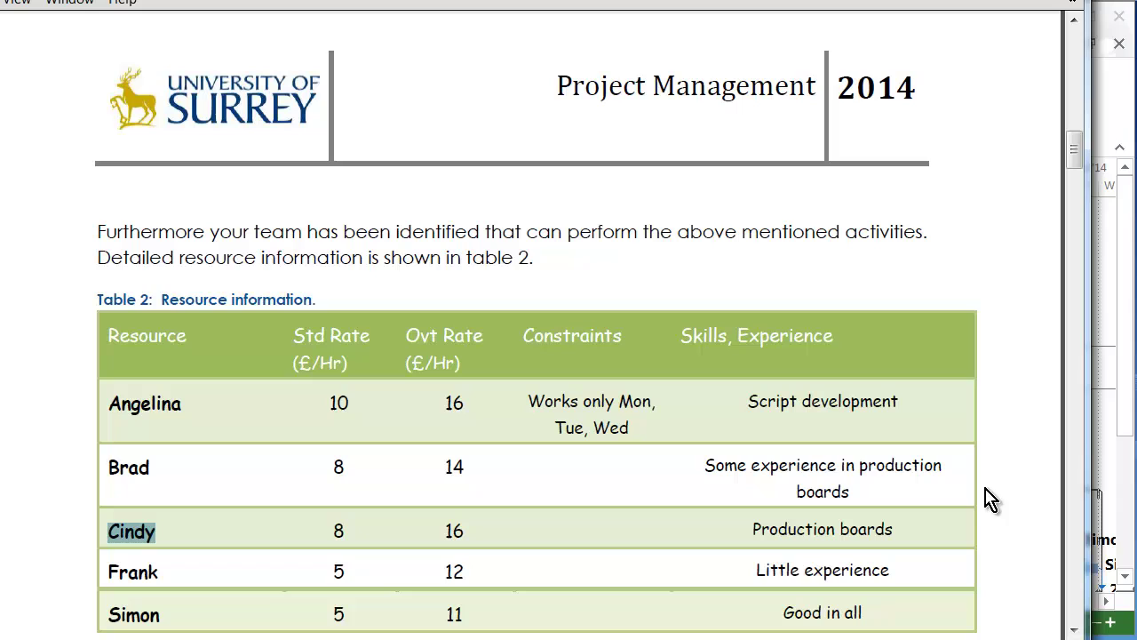
left_click_drag(713, 466, 895, 533)
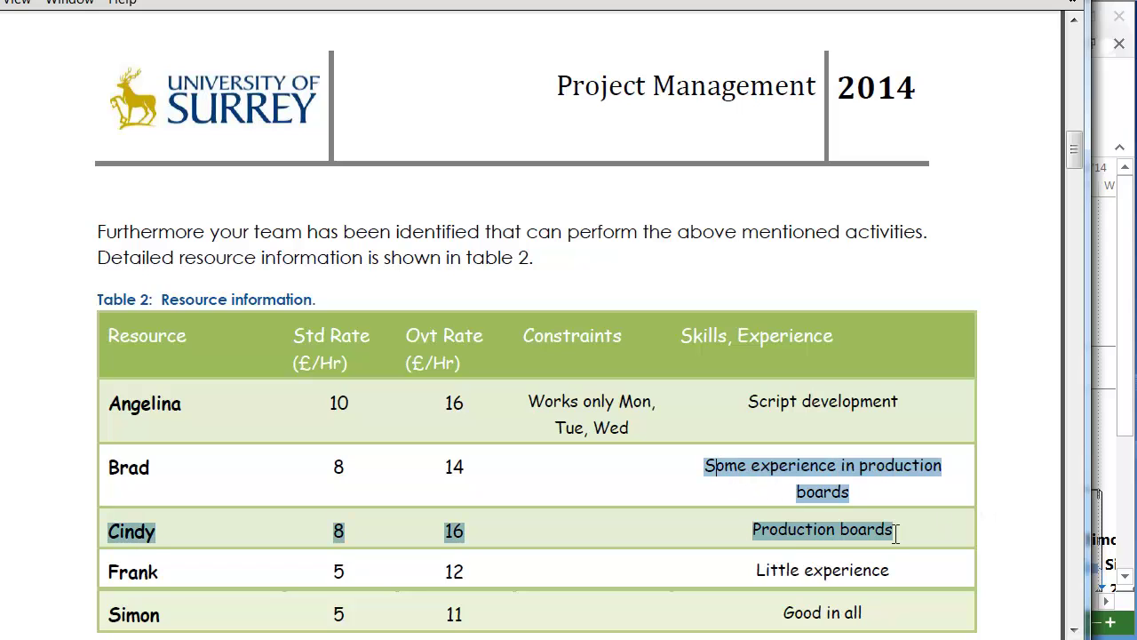
double_click(140, 572)
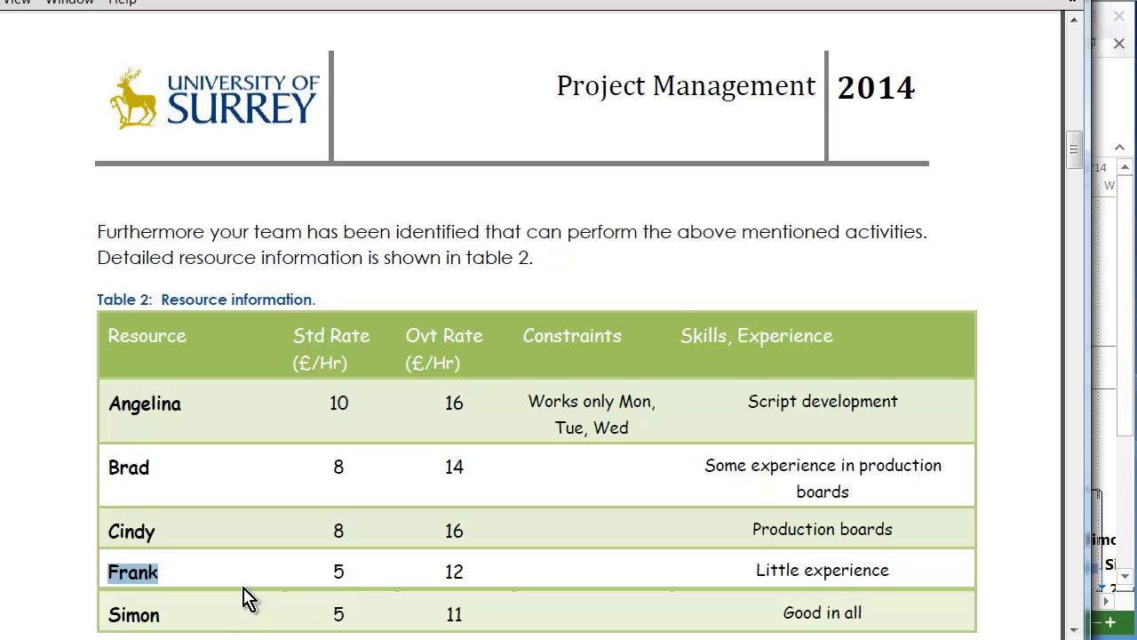
double_click(146, 615)
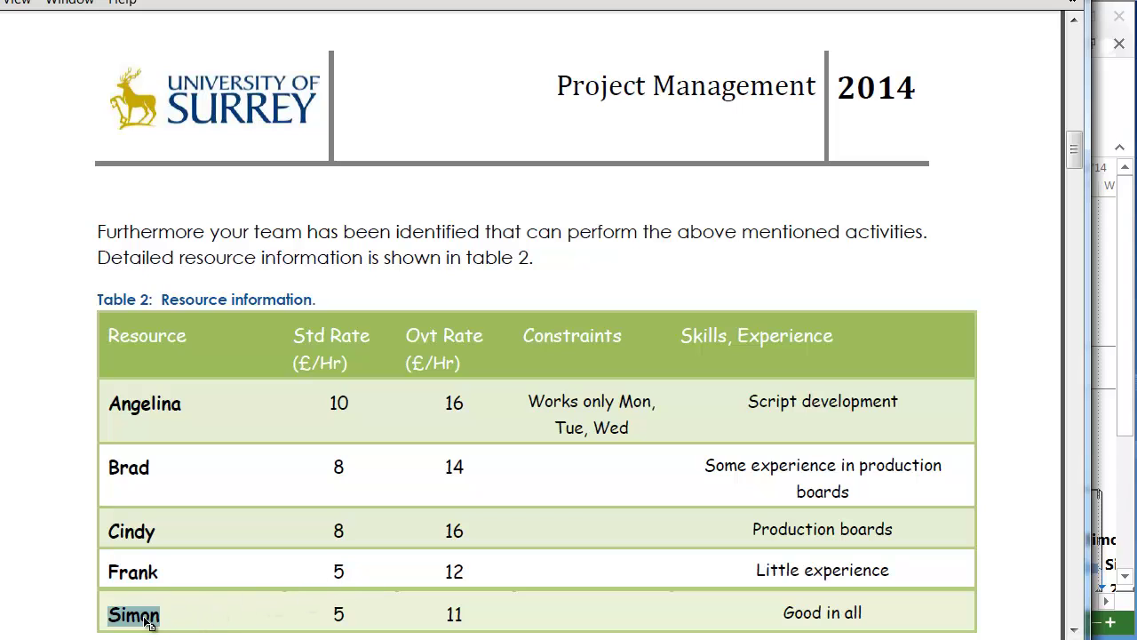
left_click(142, 569)
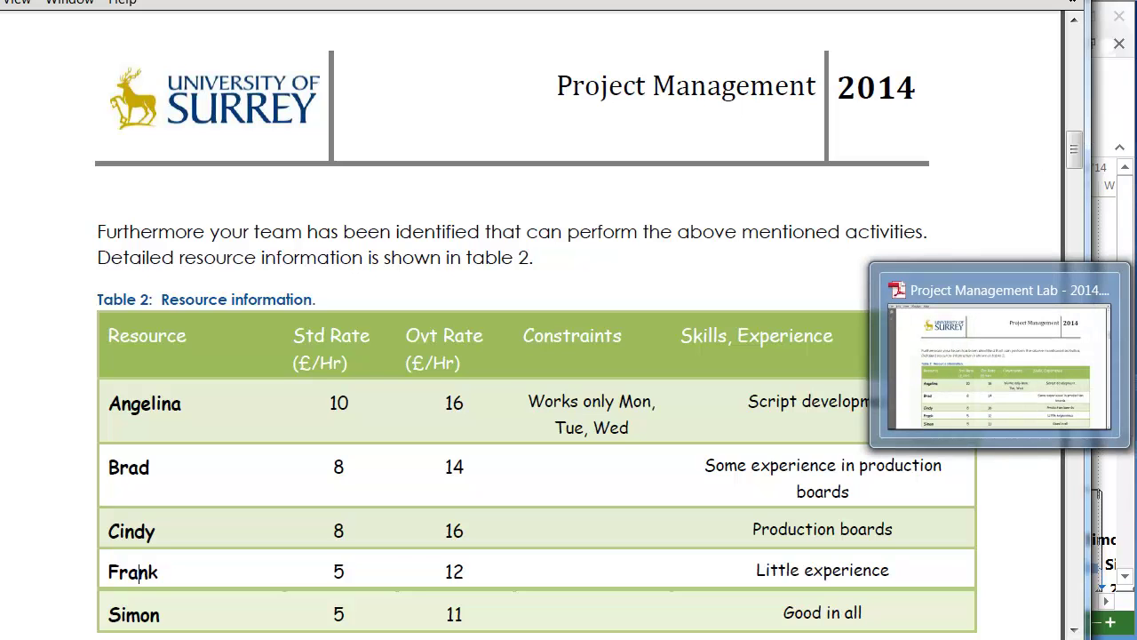
left_click(1135, 356)
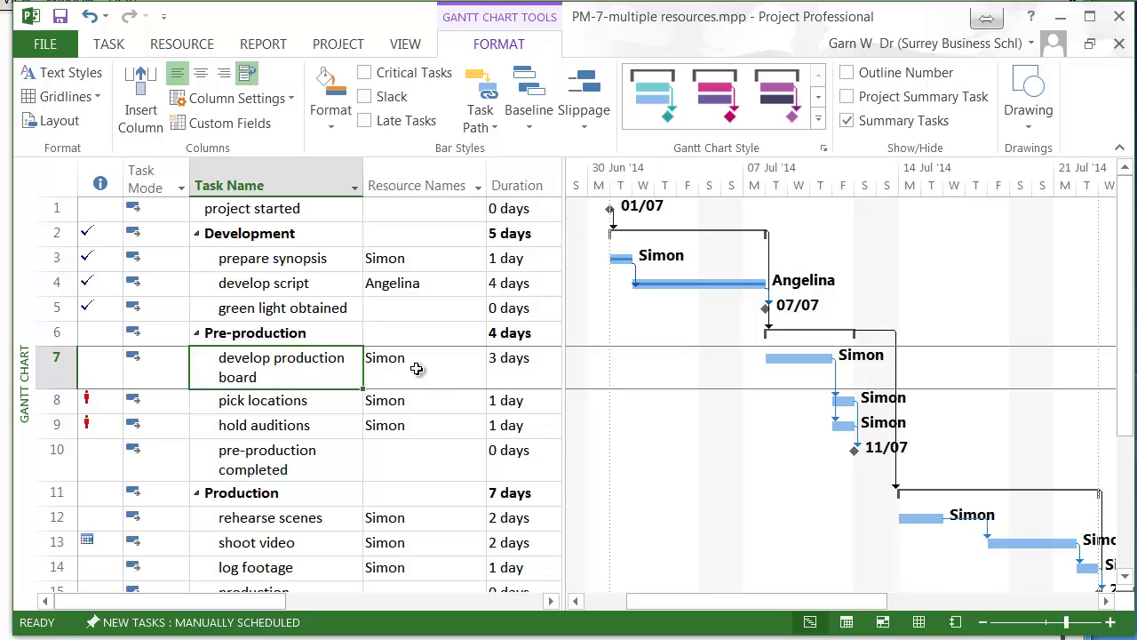
Remove the assigned resource from the "develop production board" task
left_click(425, 374)
left_click(306, 369)
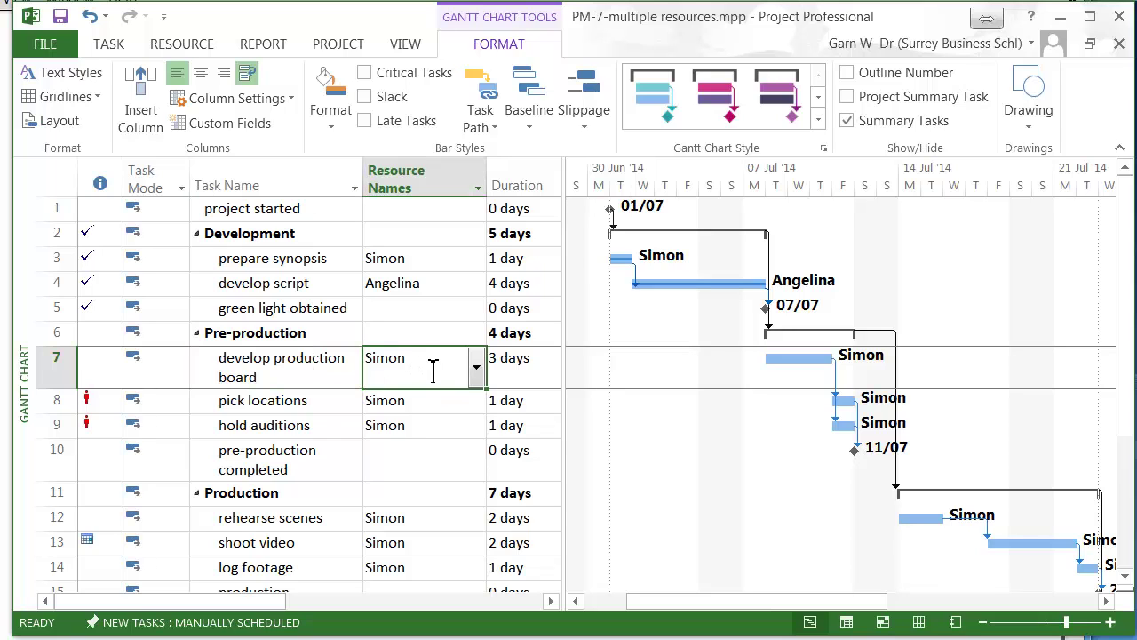
left_click(433, 370)
key("Delete")
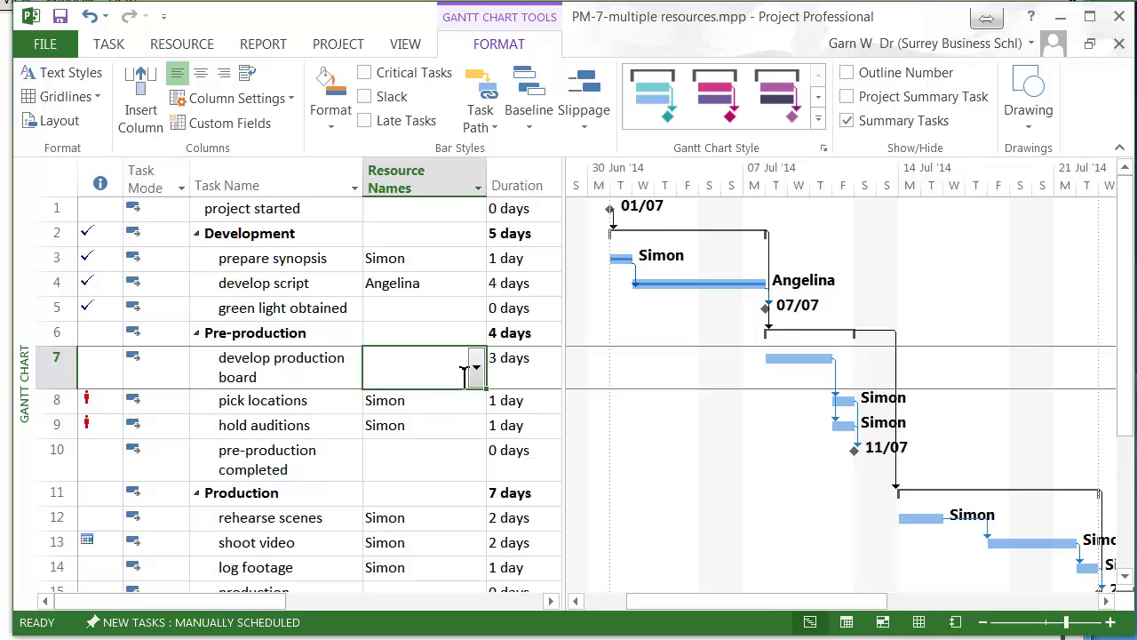
left_click(284, 376)
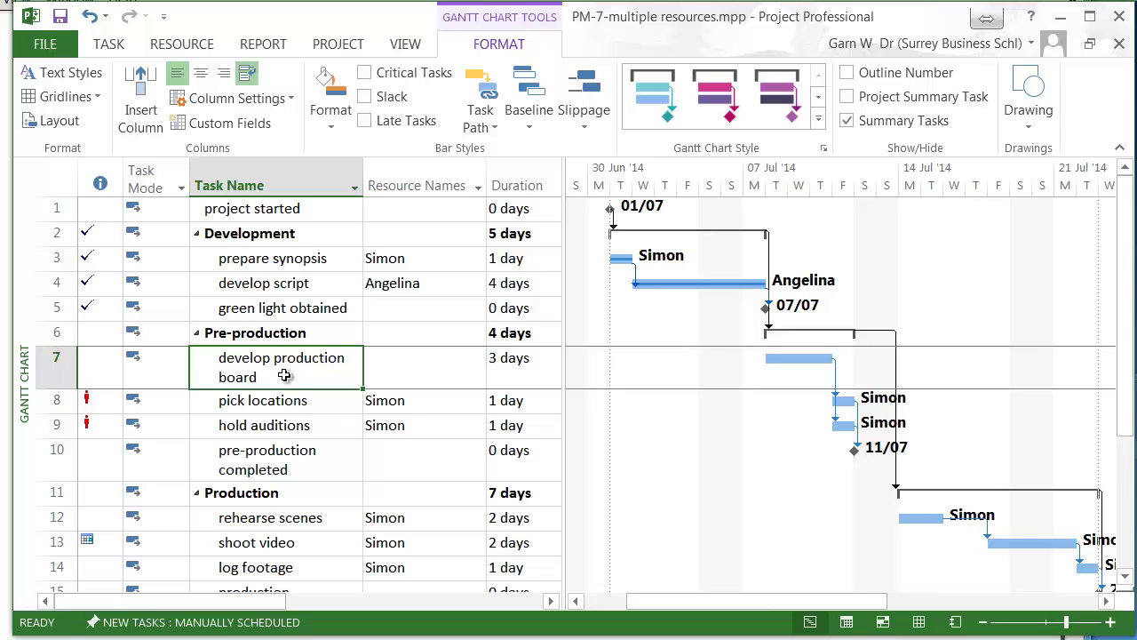
Show the Task Form details below the Gantt chart for the "develop production board" task
left_click(404, 46)
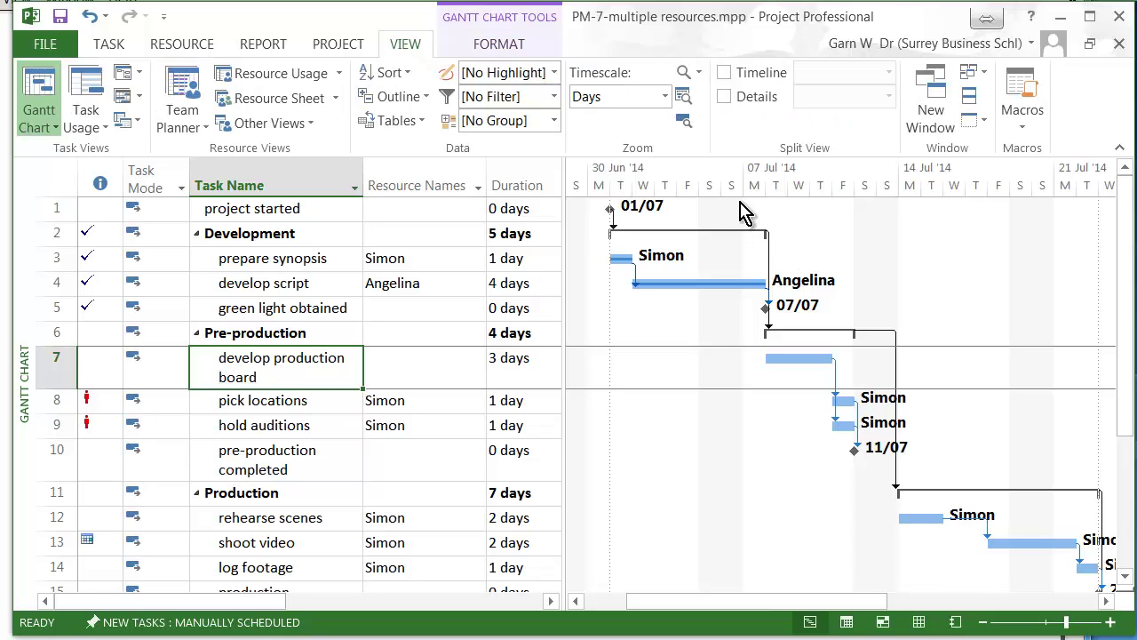
left_click(724, 98)
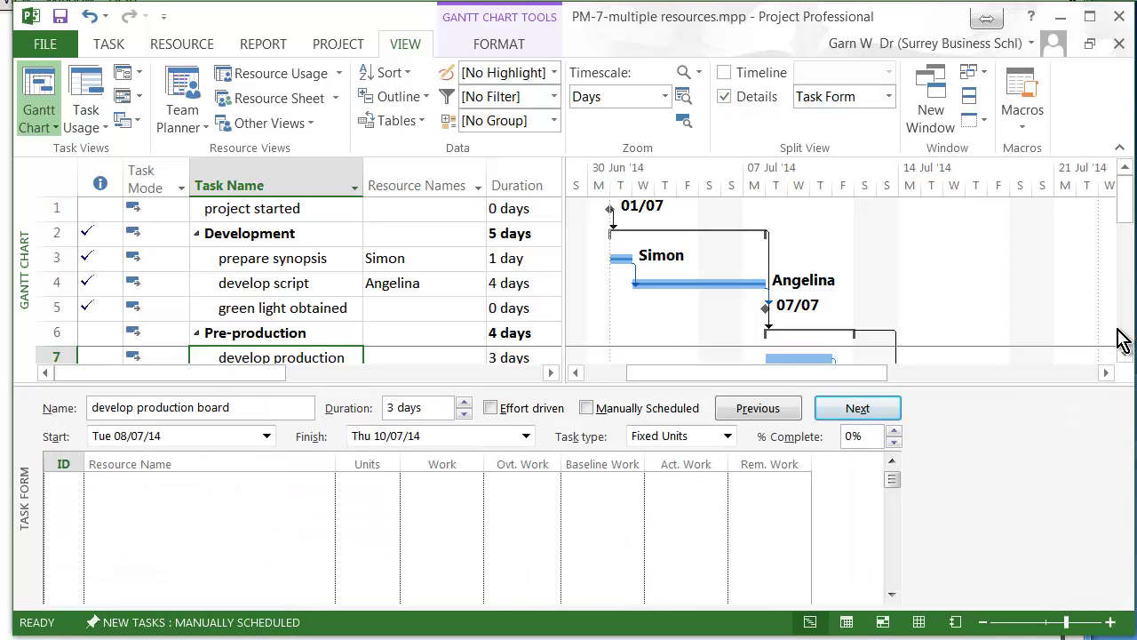
left_click(1125, 355)
left_click(1125, 356)
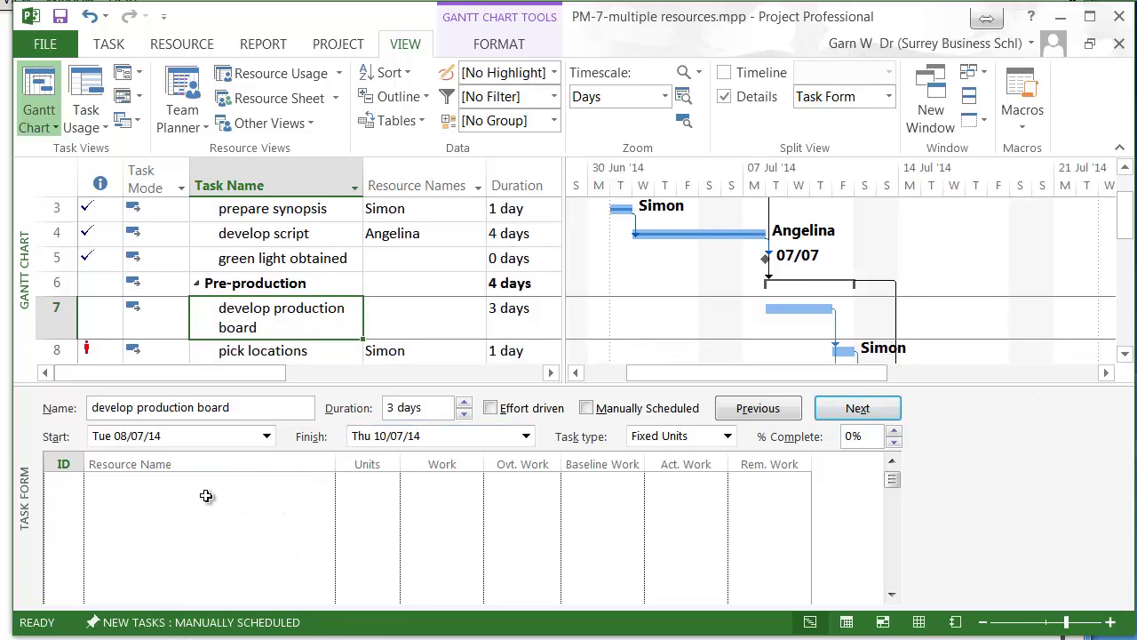
left_click(165, 488)
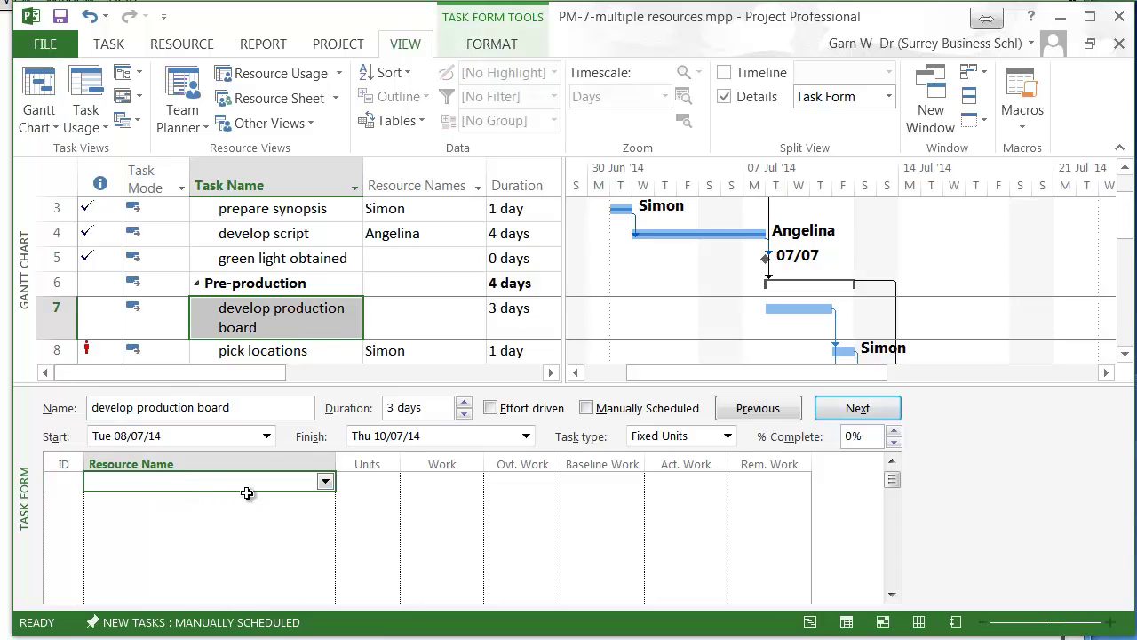
left_click(276, 408)
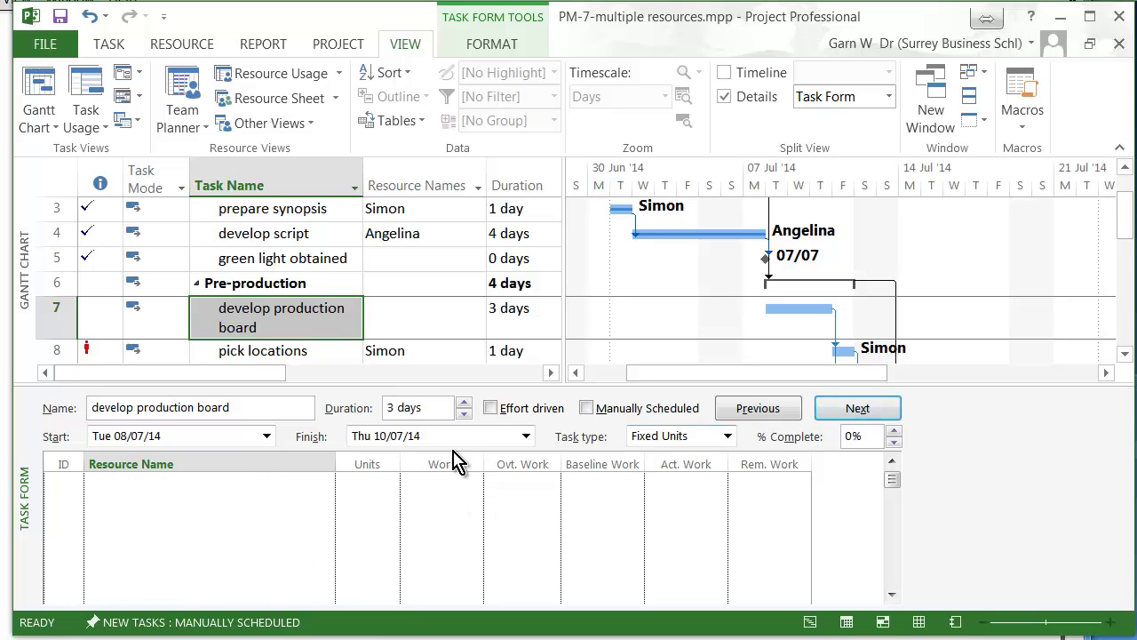
With Effort driven off, assign the two resources who have production board skills to the "develop production board" task
left_click(240, 485)
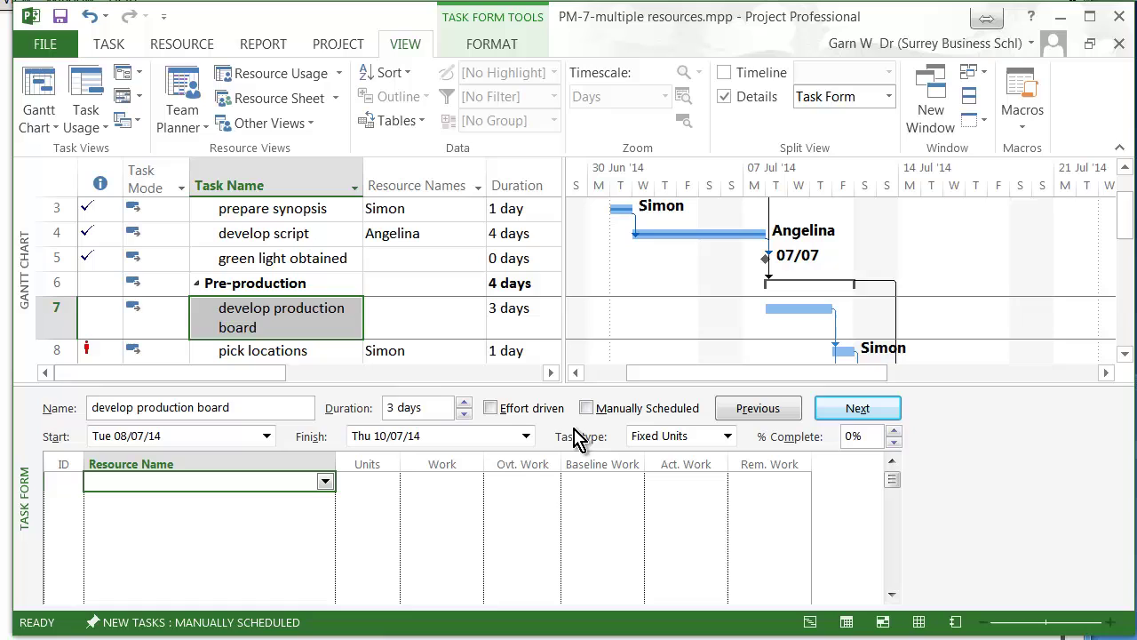
left_click(522, 416)
left_click(502, 418)
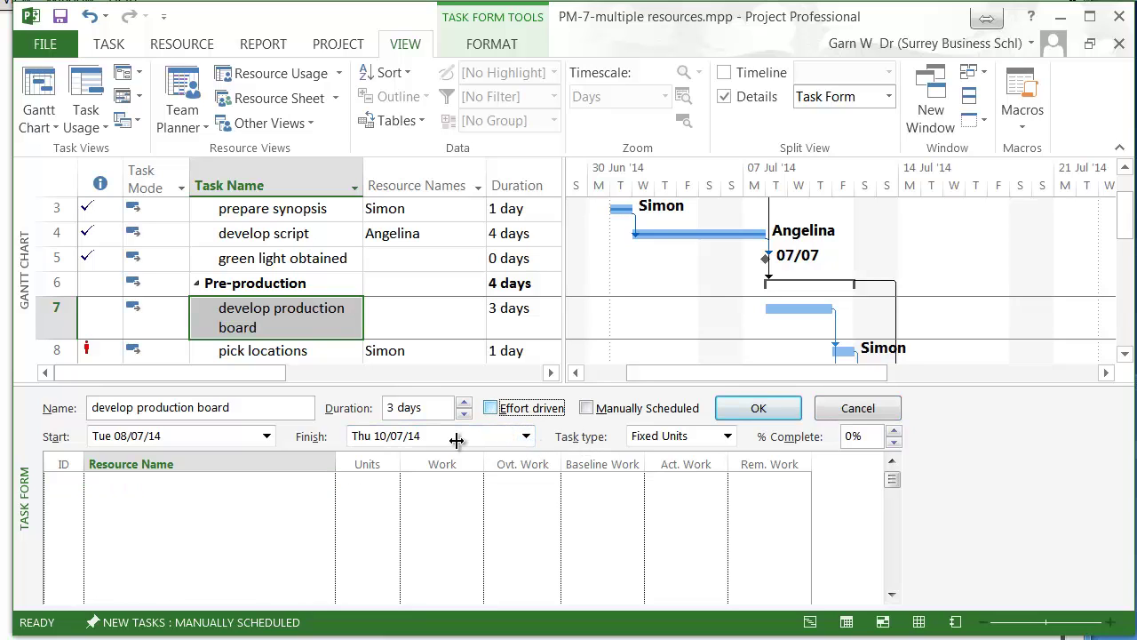
left_click(241, 488)
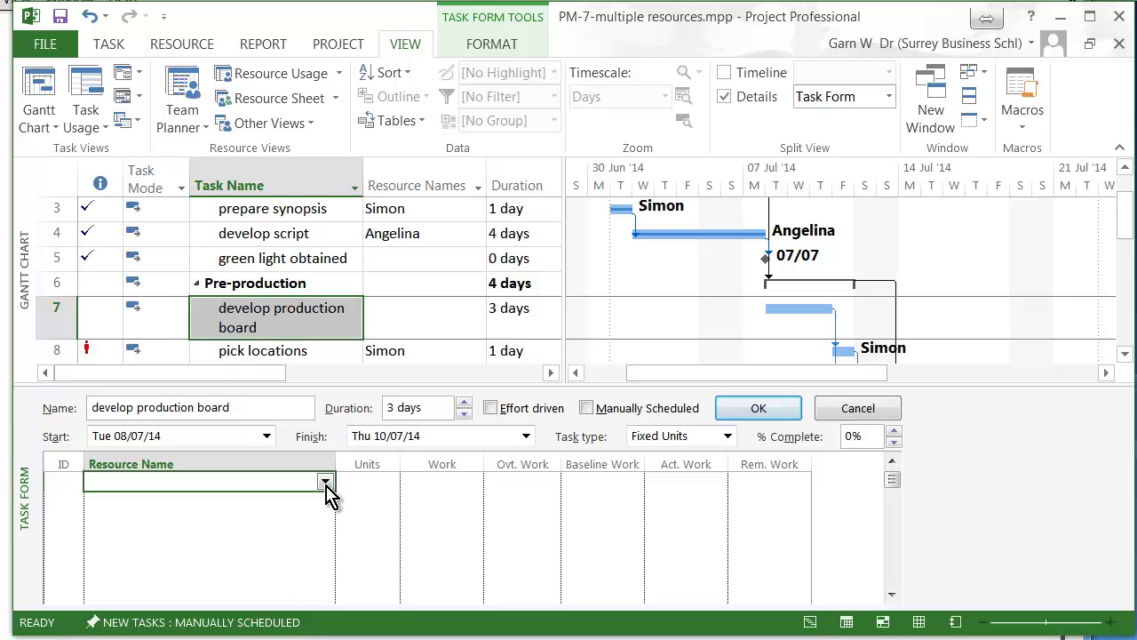
left_click(325, 483)
left_click(272, 526)
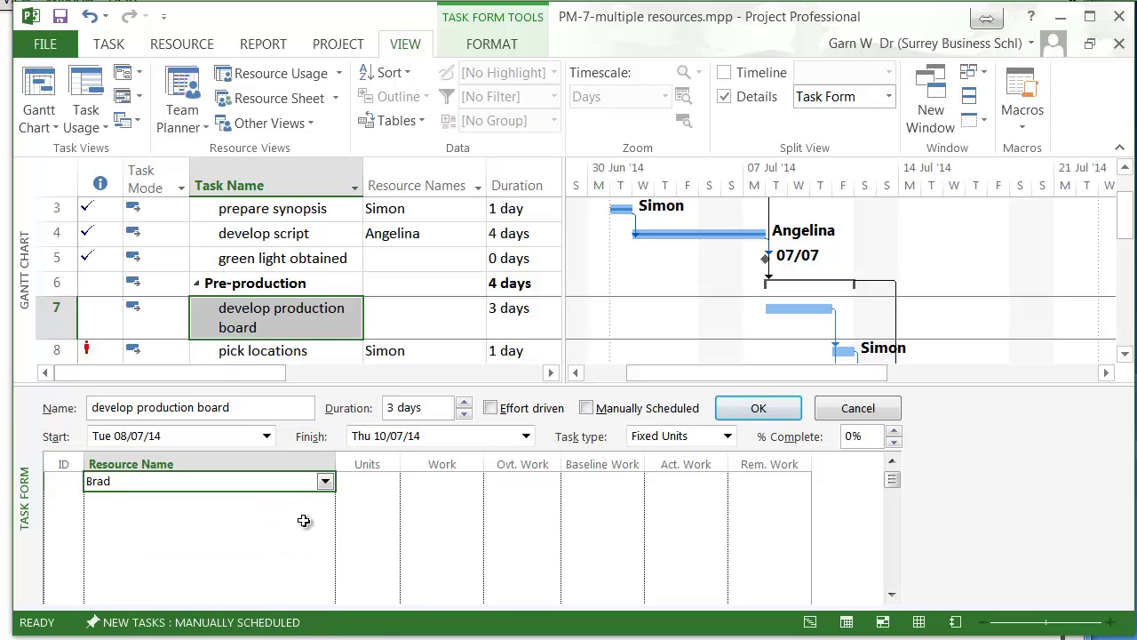
left_click(323, 501)
left_click(325, 501)
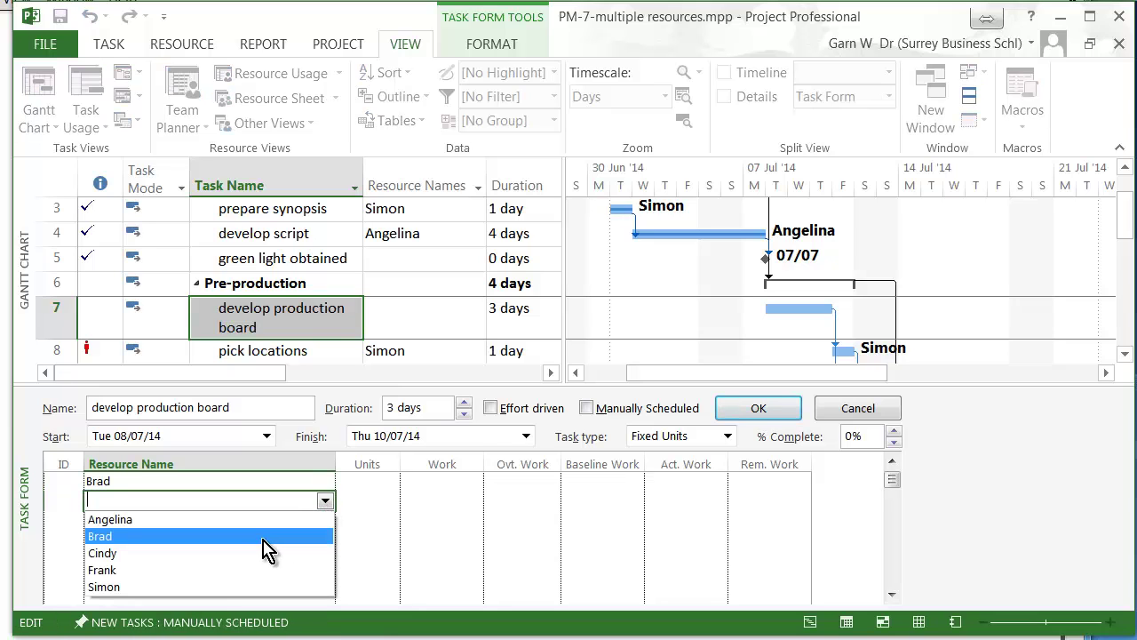
left_click(268, 560)
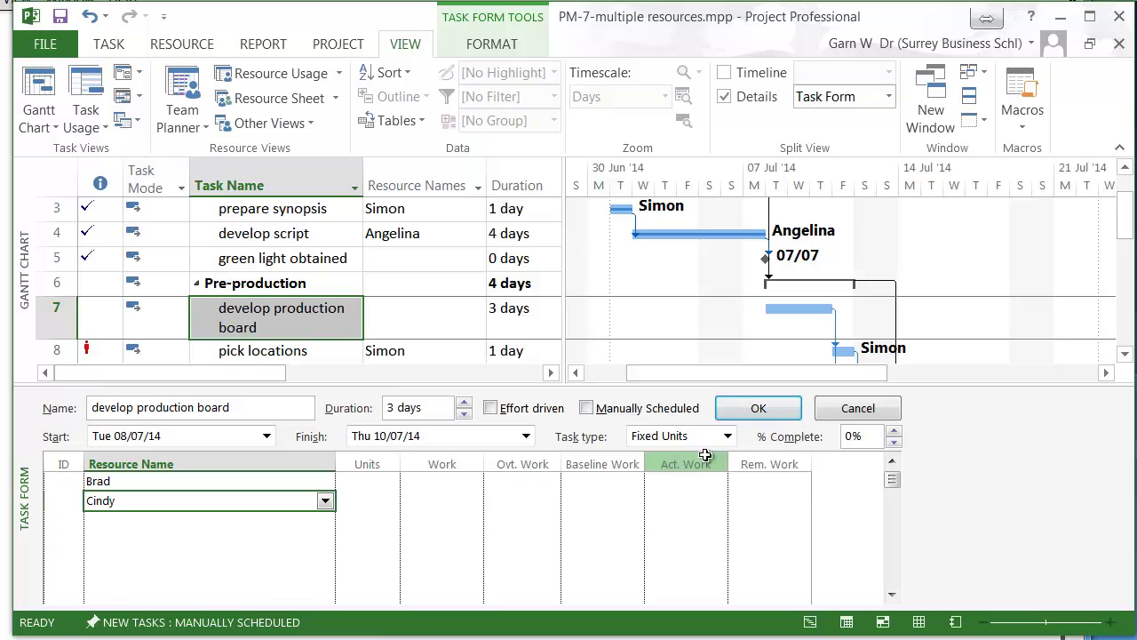
left_click(758, 409)
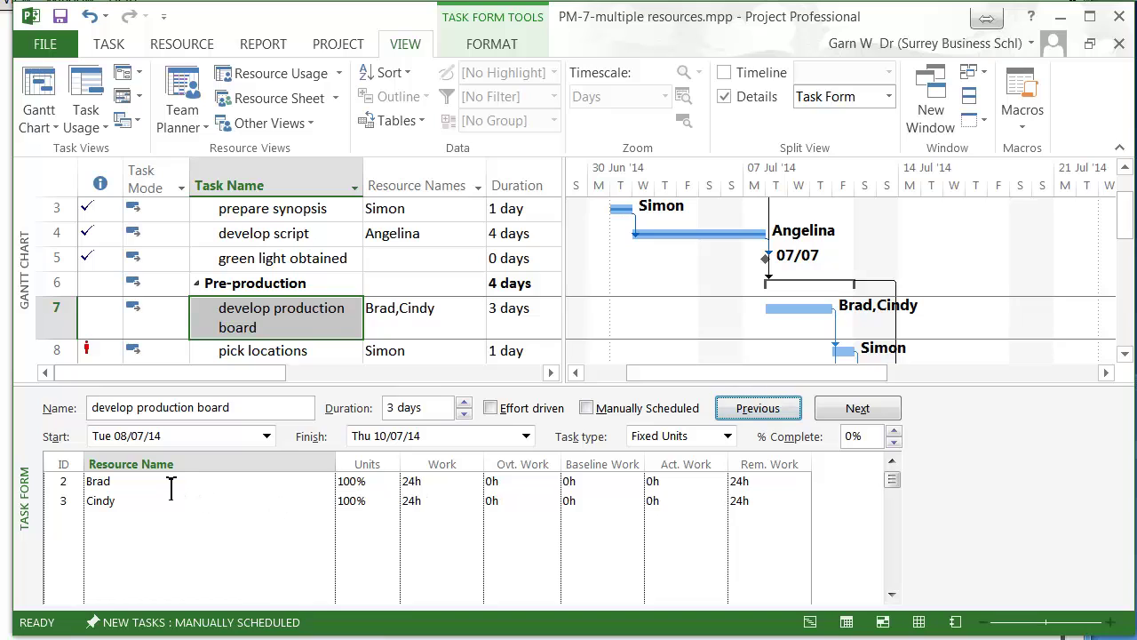
Check the work hours allocated to each of the two resources on the "develop production board" task
left_click(237, 502)
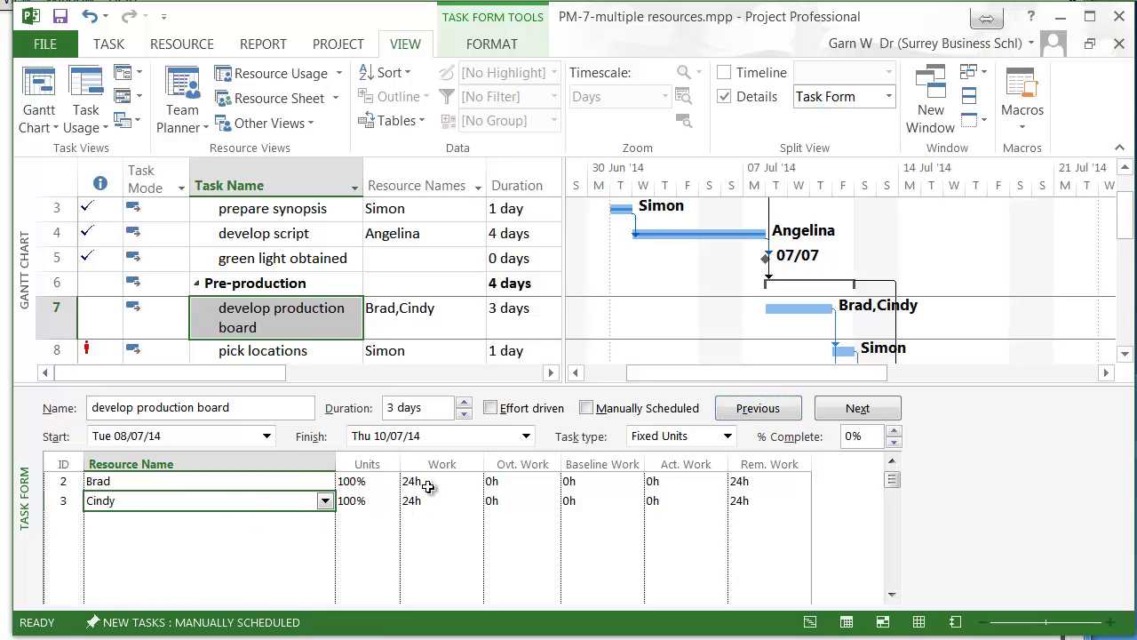
left_click(428, 482)
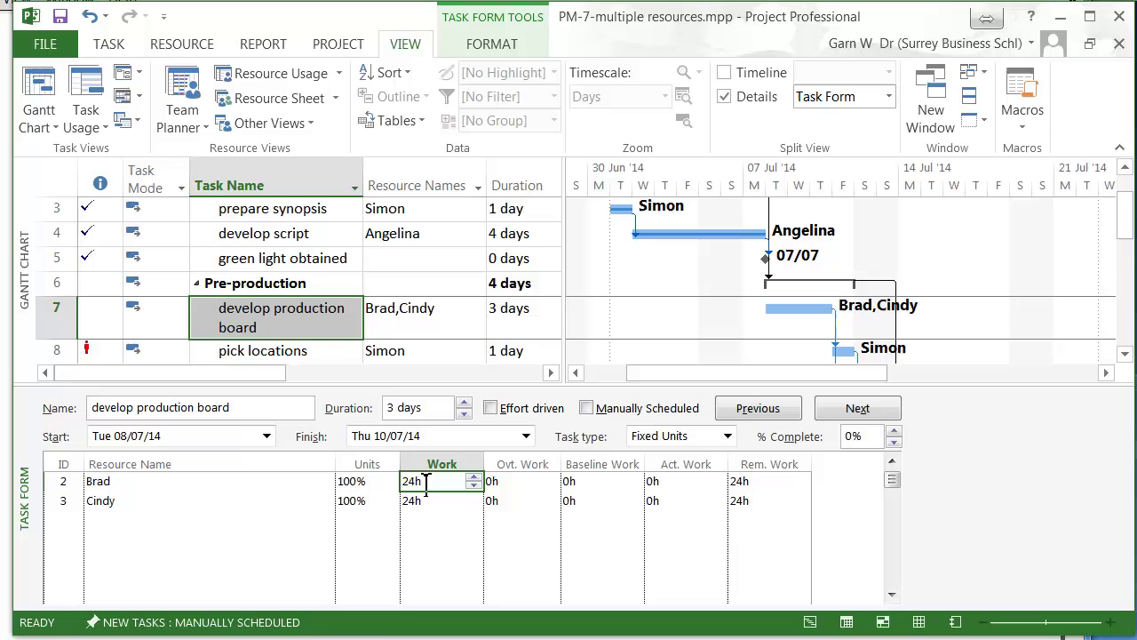
left_click(426, 501)
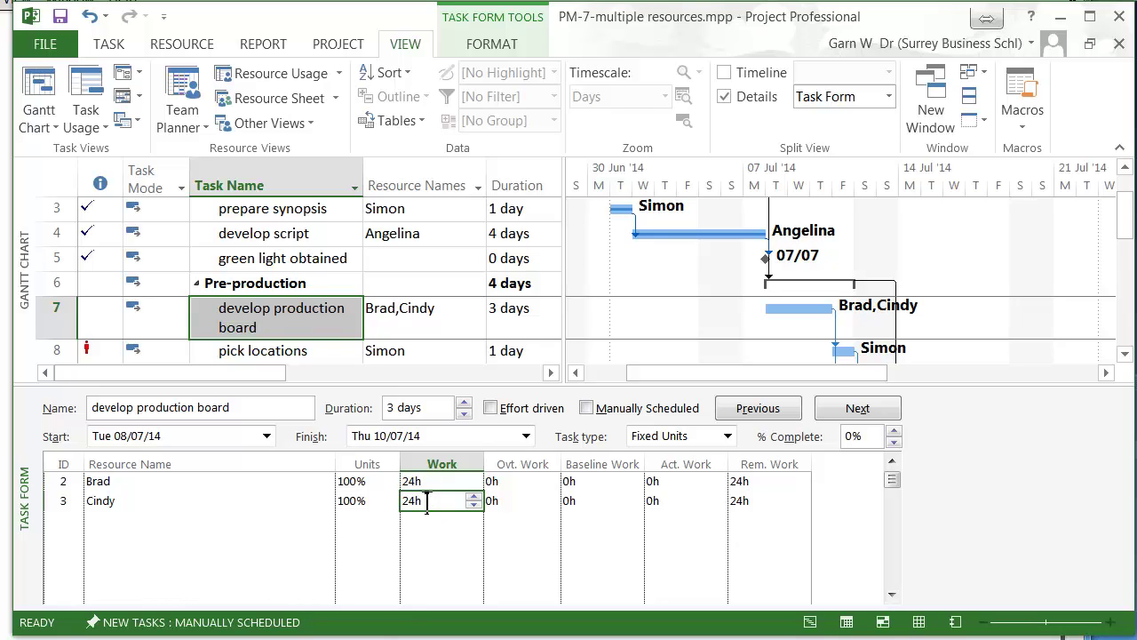
left_click(436, 481)
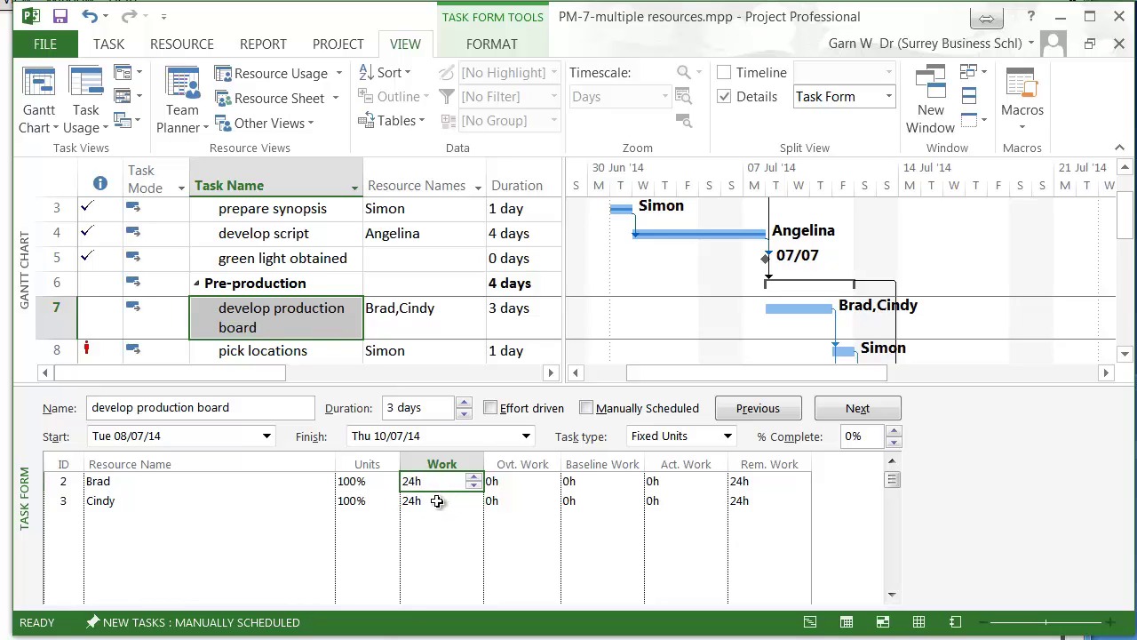
left_click(438, 500)
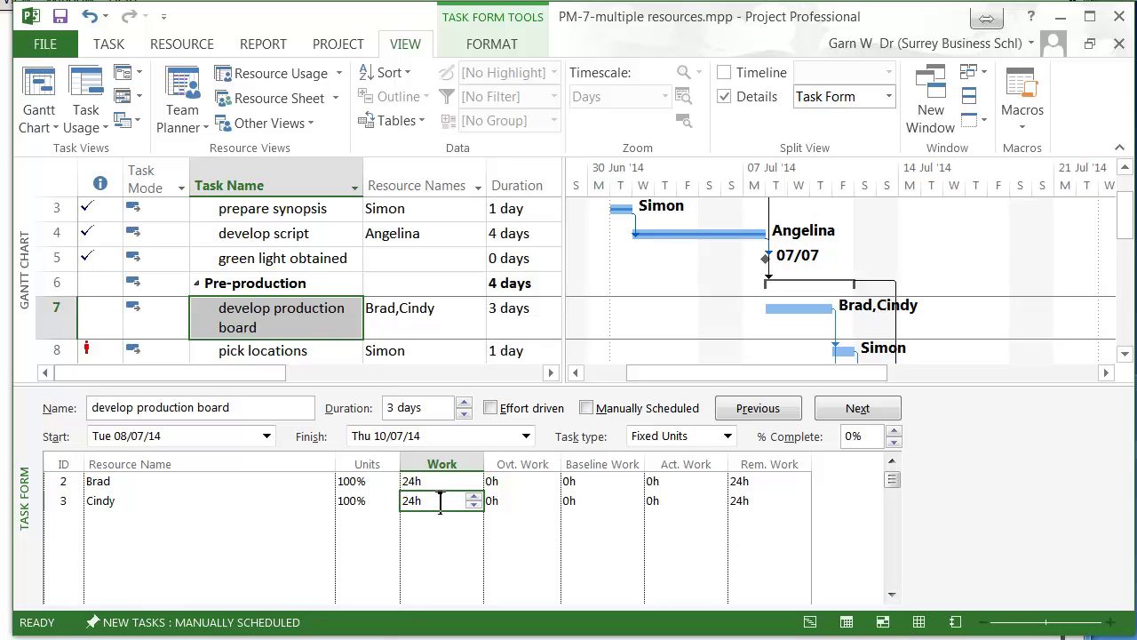
Clear both resources assigned to the "develop production board" task and turn on Effort driven
left_click(168, 482)
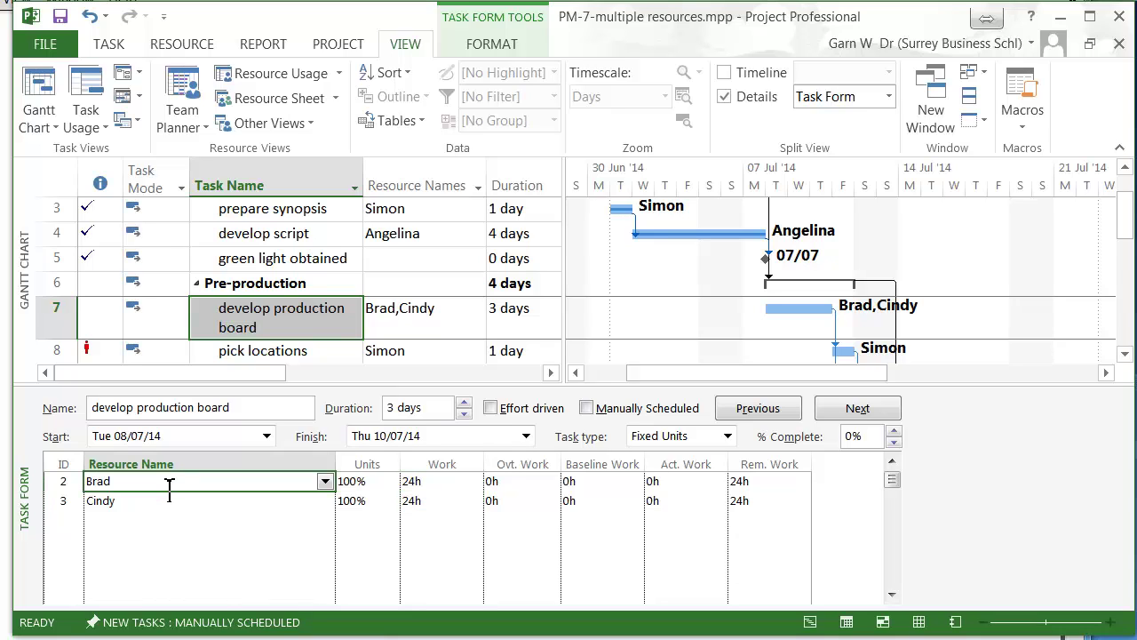
key("Delete")
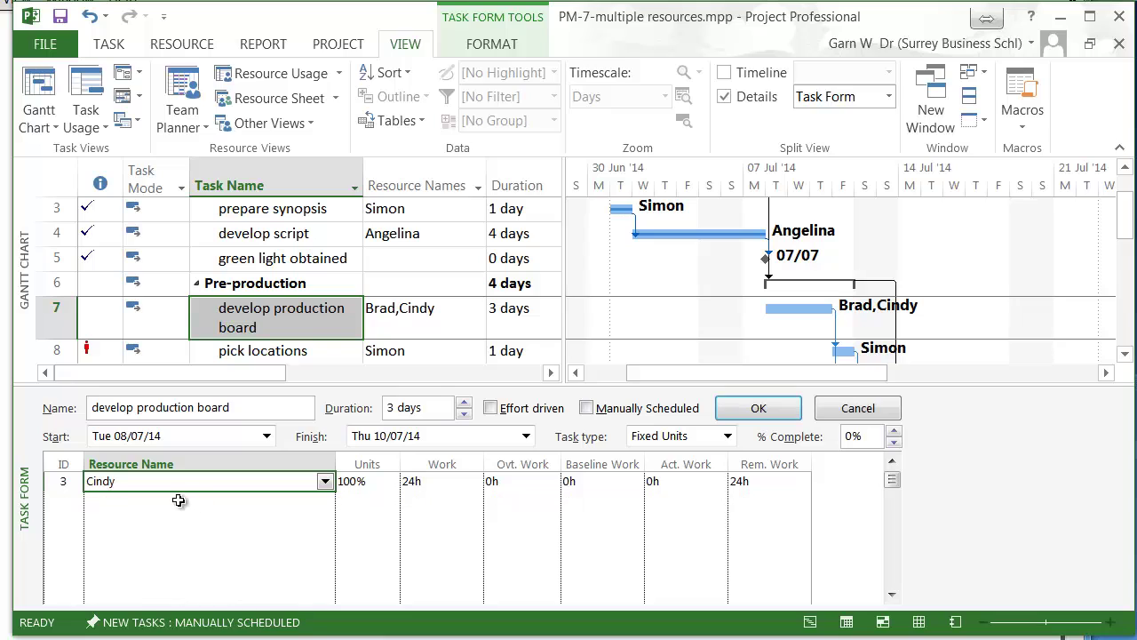
key("Delete")
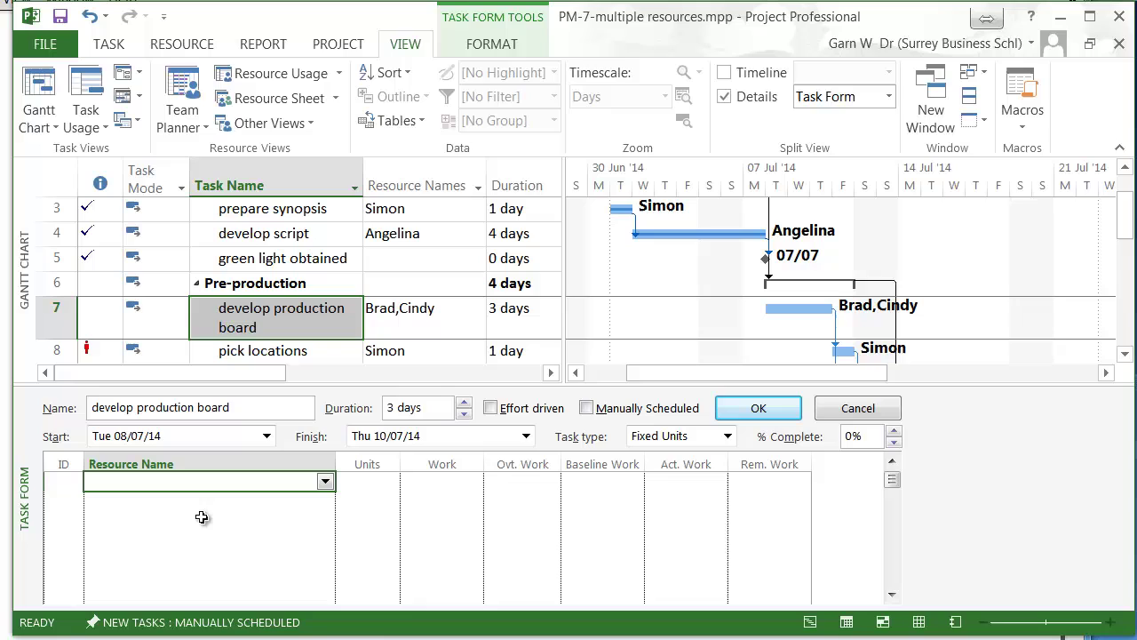
left_click(433, 407)
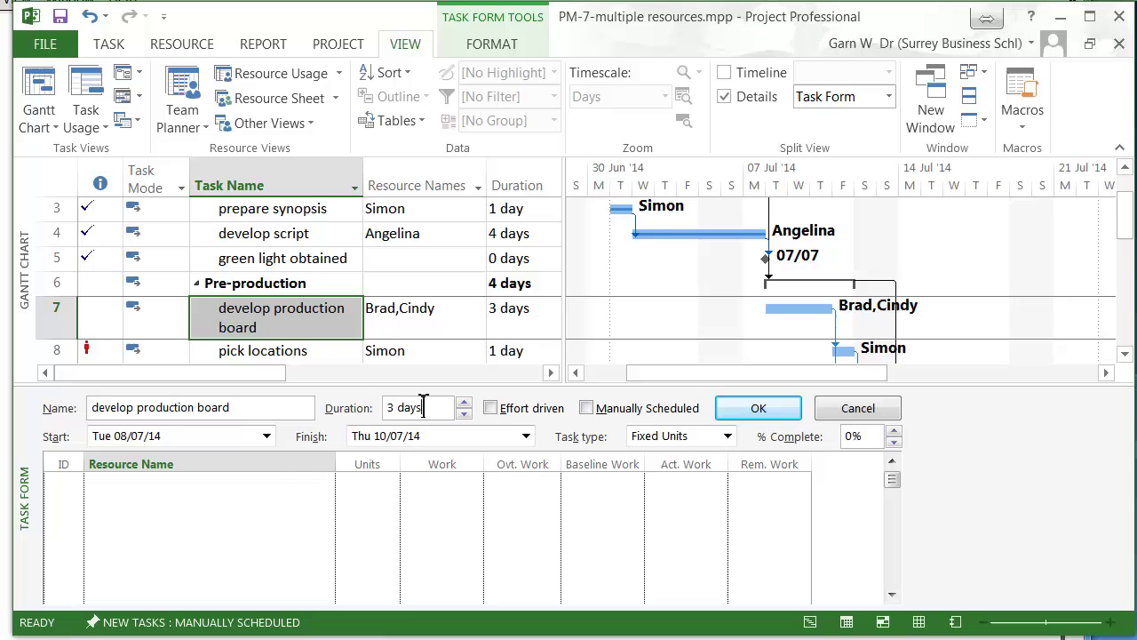
left_click_drag(424, 409, 386, 406)
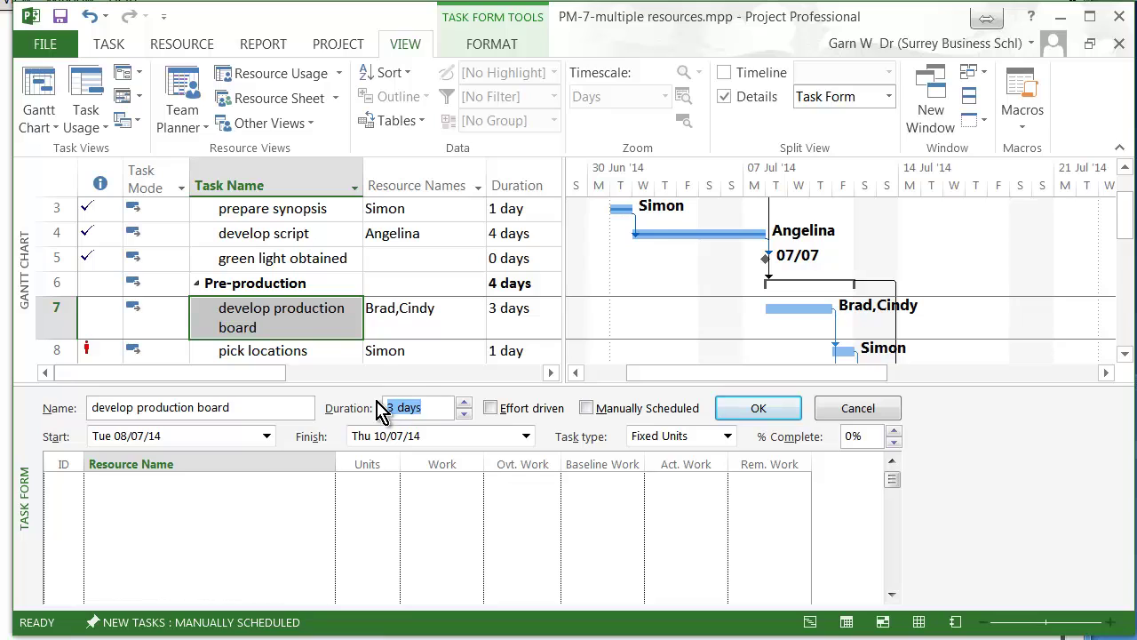
left_click(491, 409)
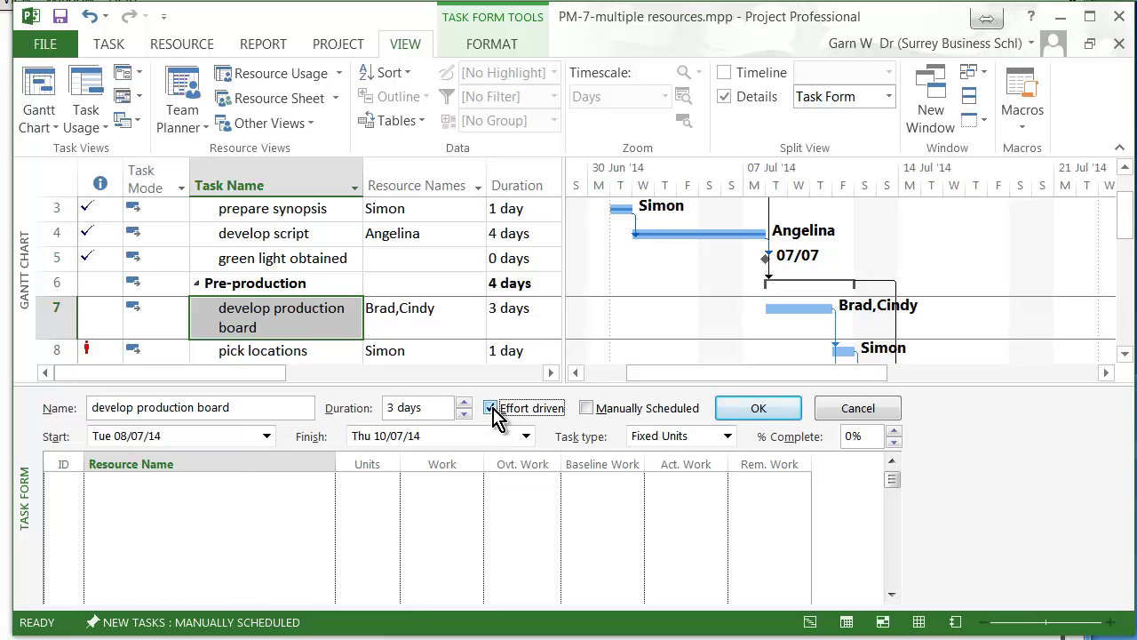
Try the Fixed Work task type to compare its effect on the Effort driven option, and return it to Fixed Units
left_click(726, 435)
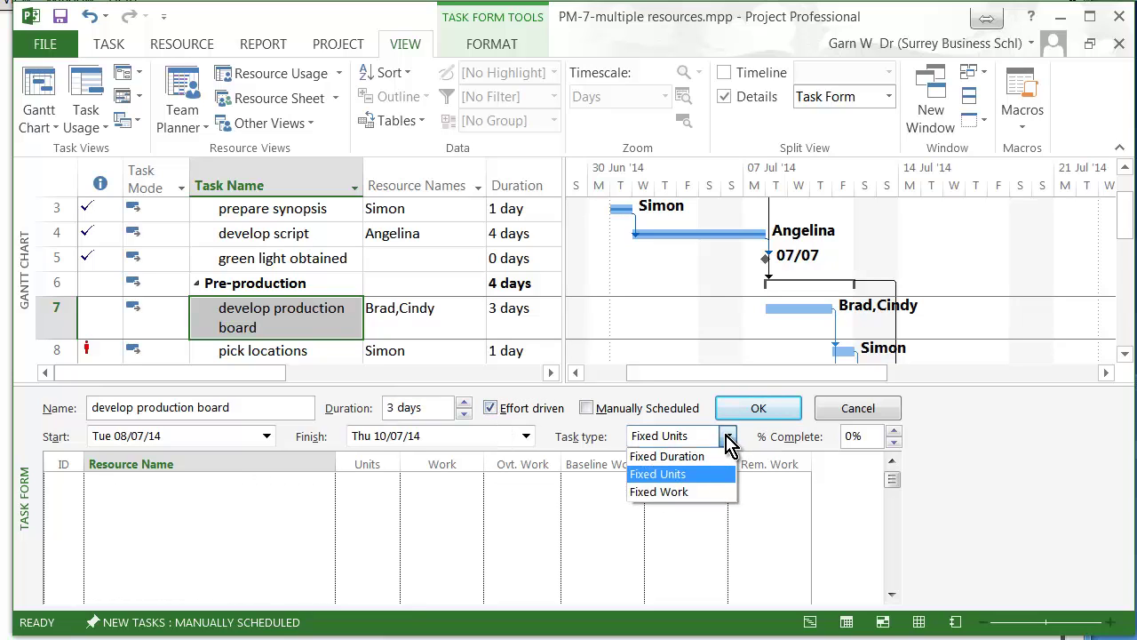
left_click(702, 493)
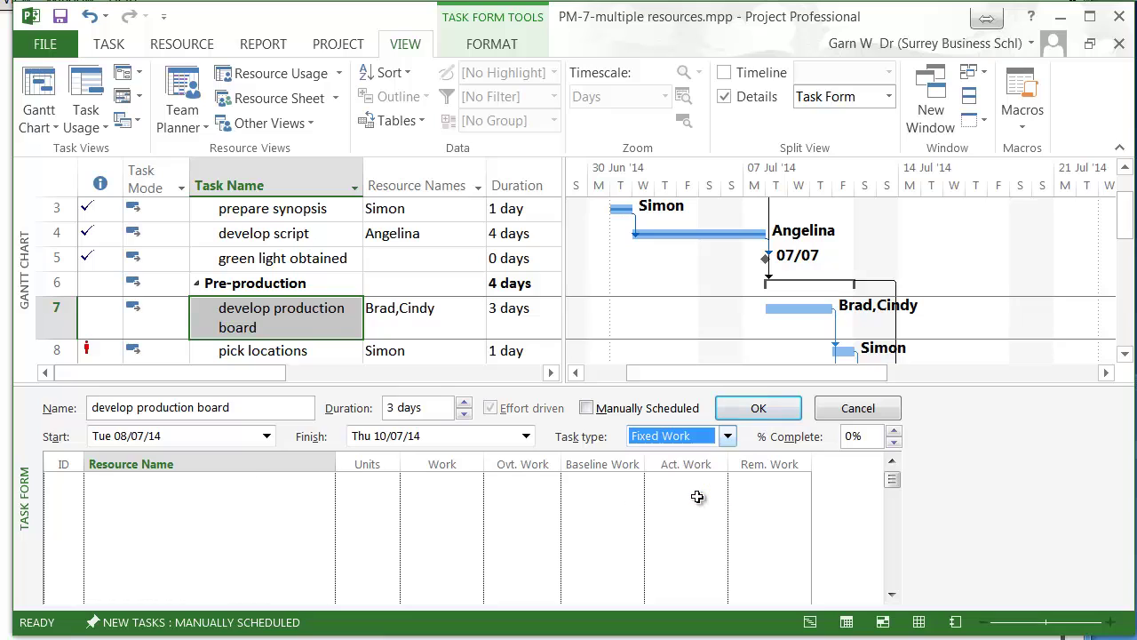
left_click(727, 435)
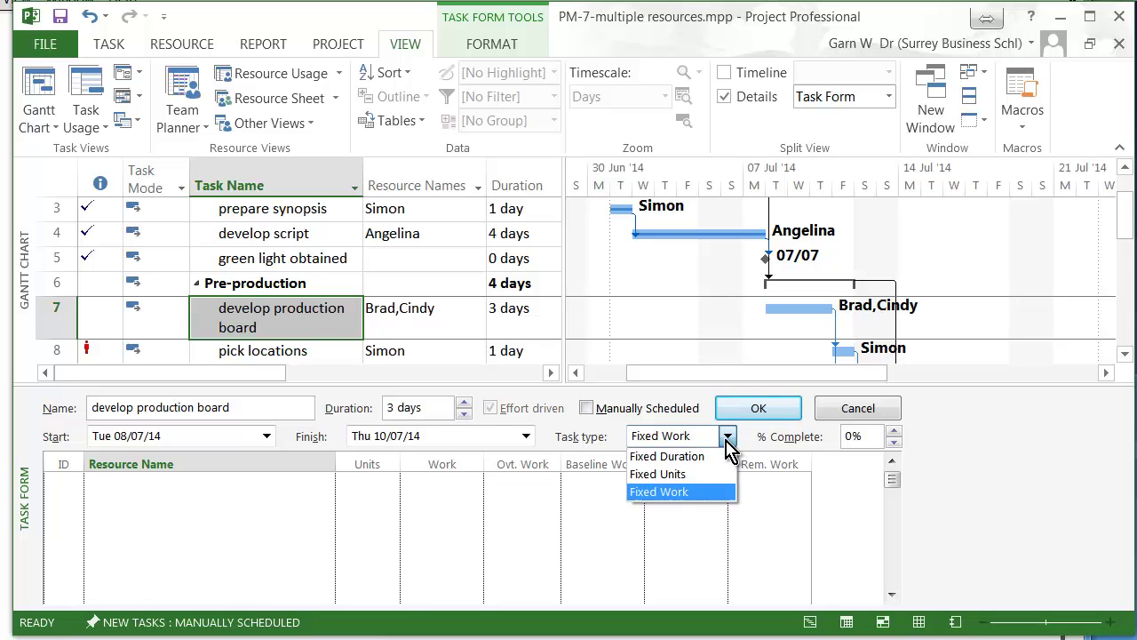
left_click(697, 475)
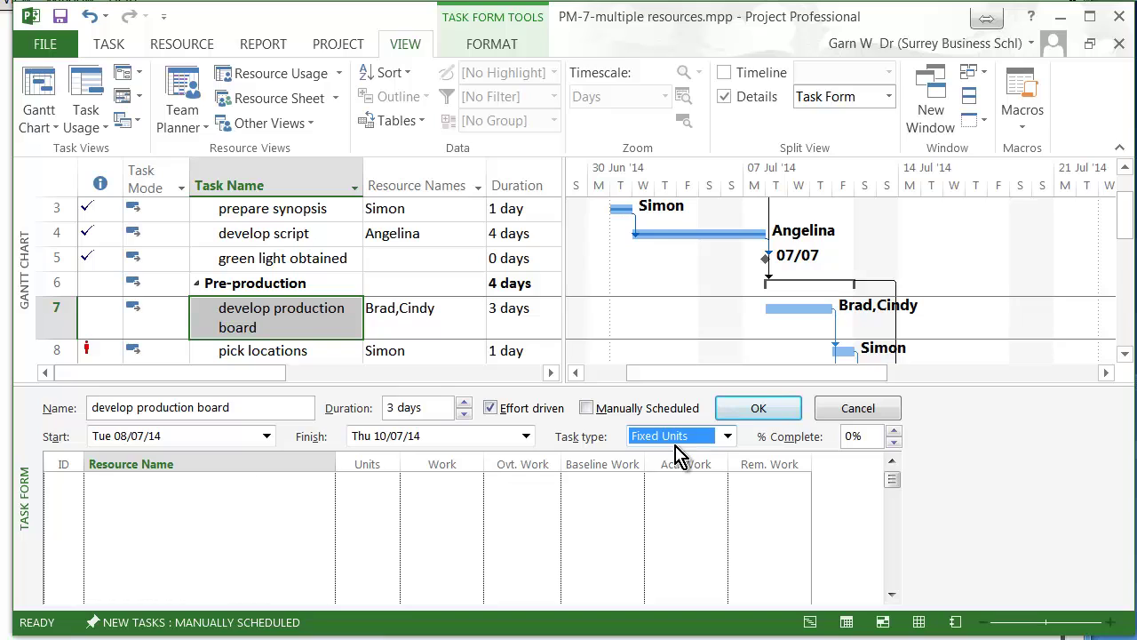
Assign only the resource with ID 2 to the "develop production board" task and apply the change with Effort driven on
left_click(173, 483)
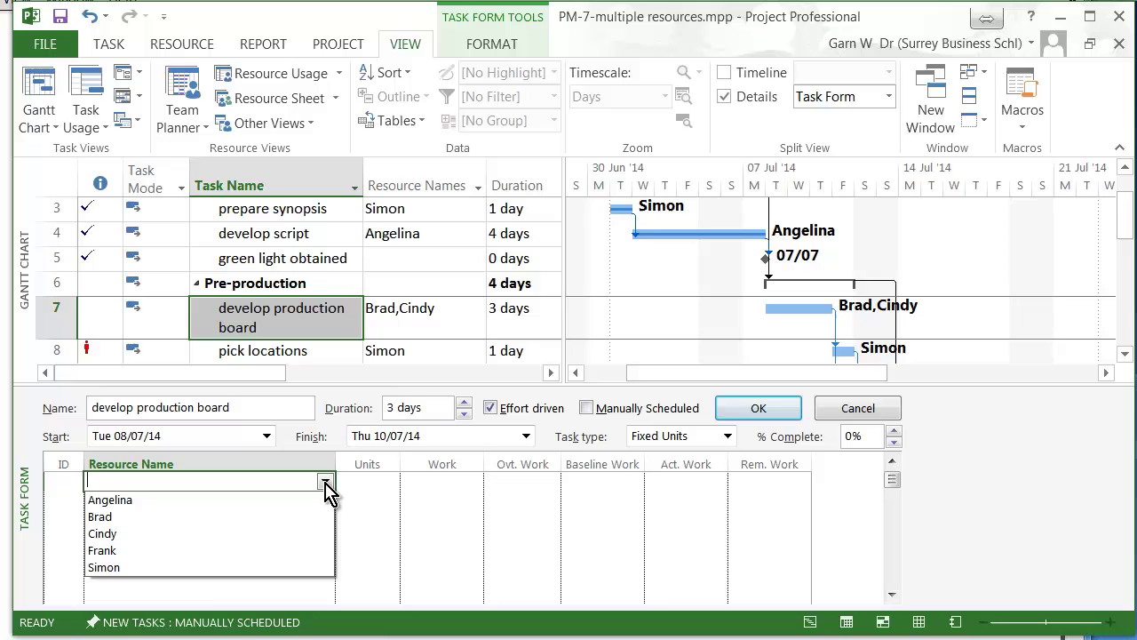
left_click(299, 517)
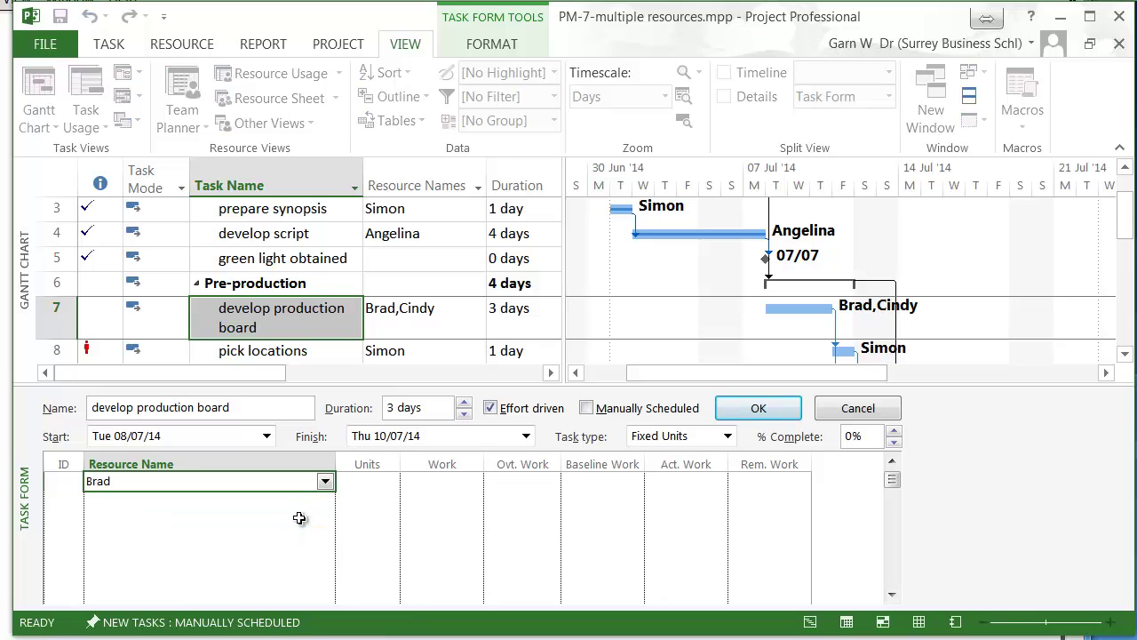
left_click(757, 410)
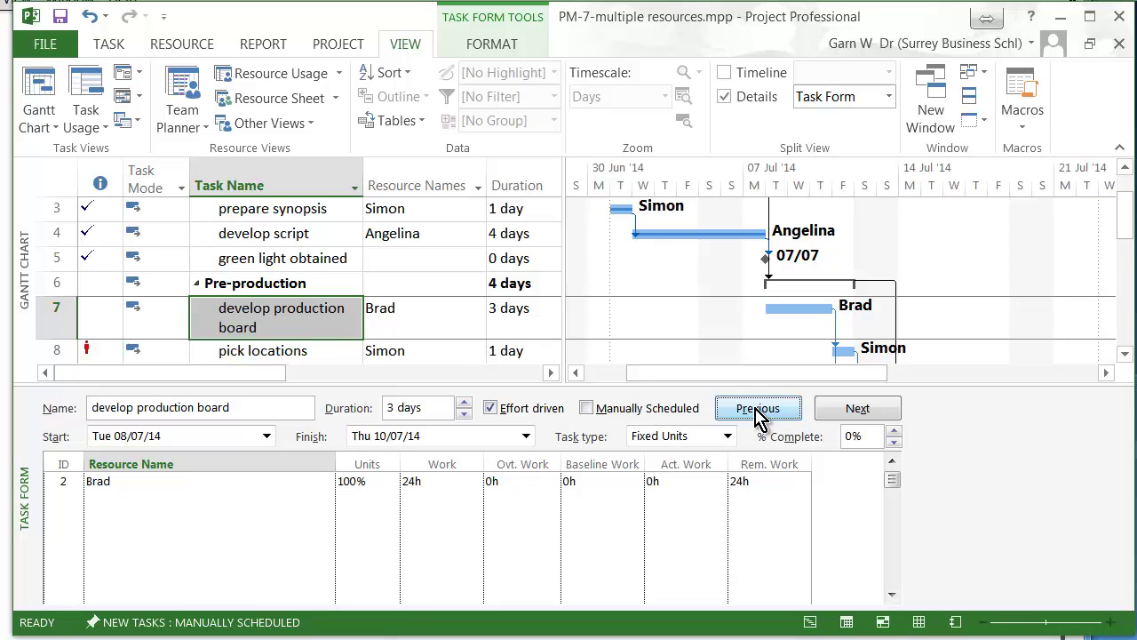
Add the resource with ID 3 as a second resource on the "develop production board" task and apply it
left_click(147, 499)
left_click(327, 505)
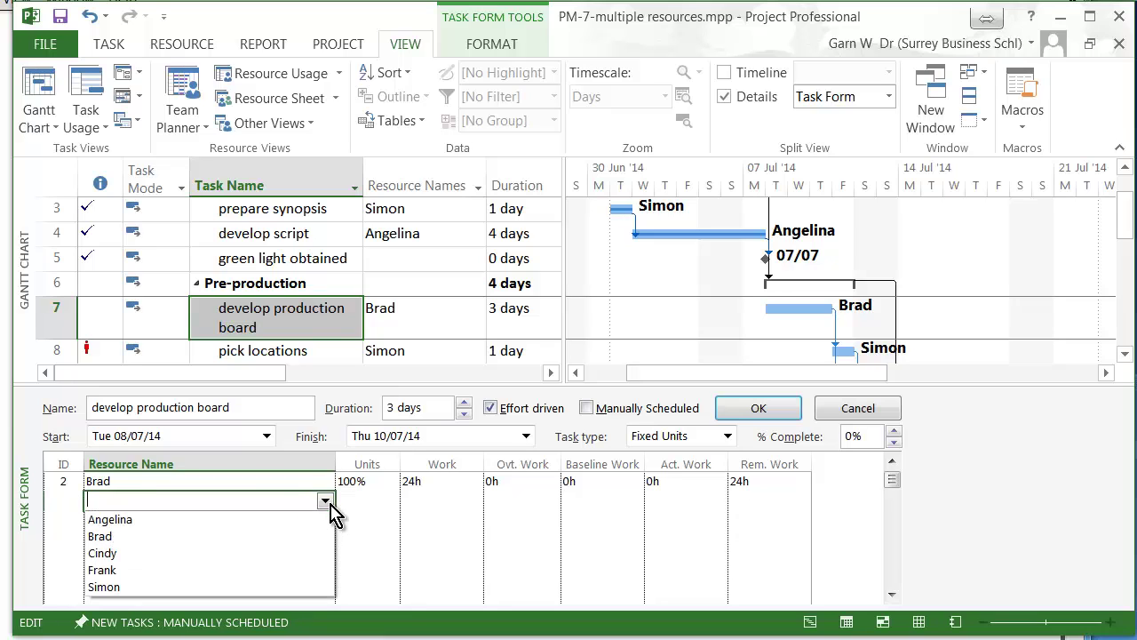
left_click(280, 553)
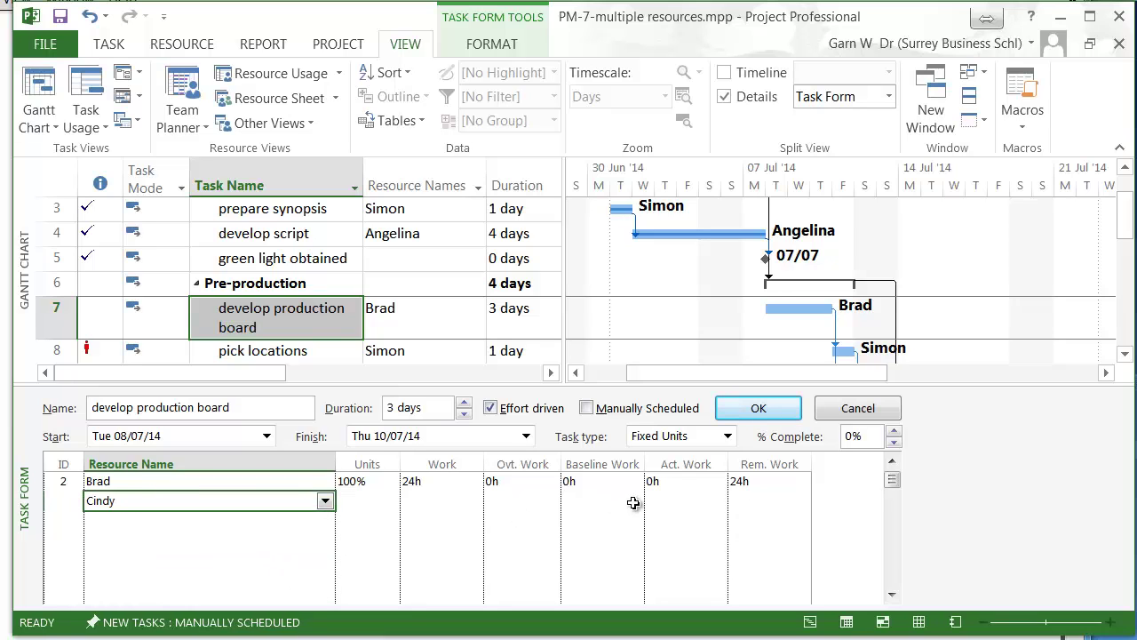
left_click(779, 414)
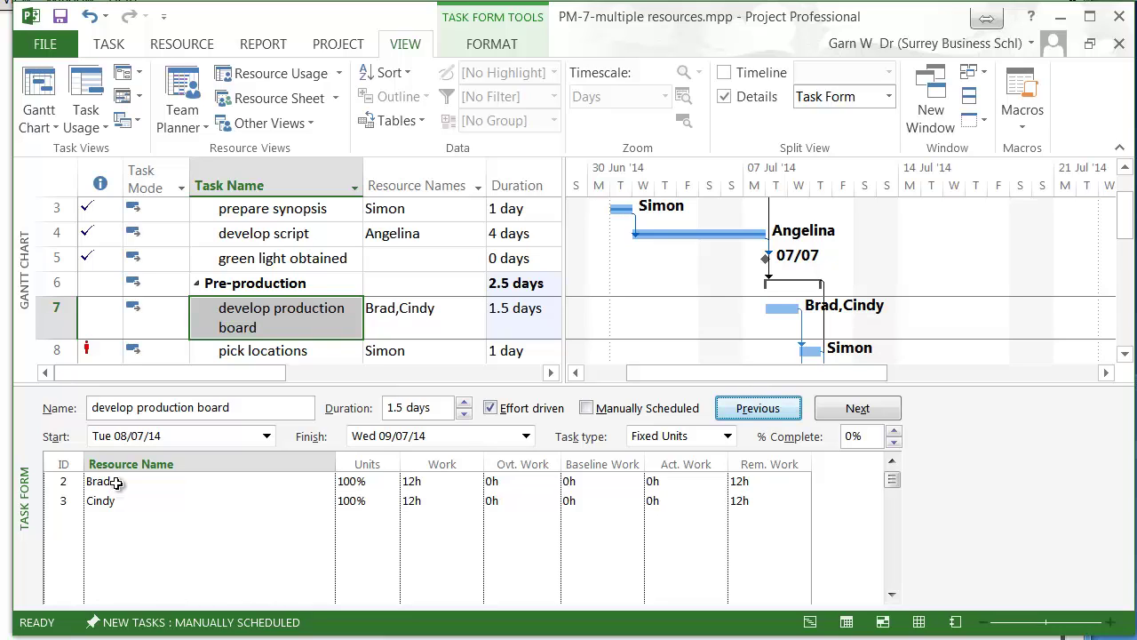
Remove both resources from the "develop production board" task and set its duration to 3 days
left_click(116, 482)
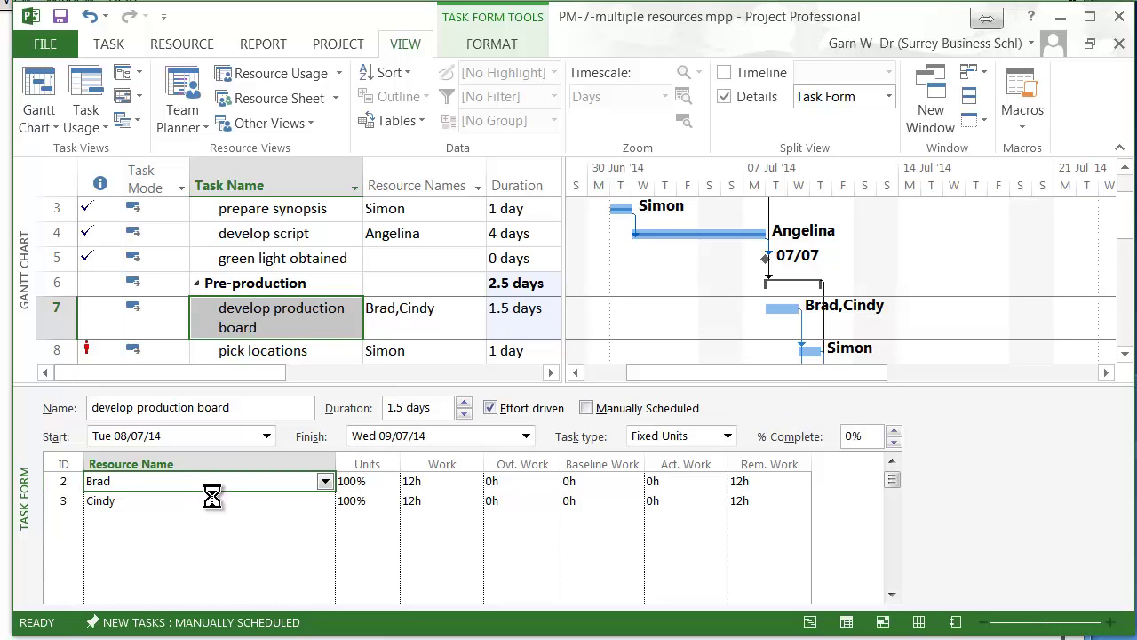
key("Delete")
key("Delete")
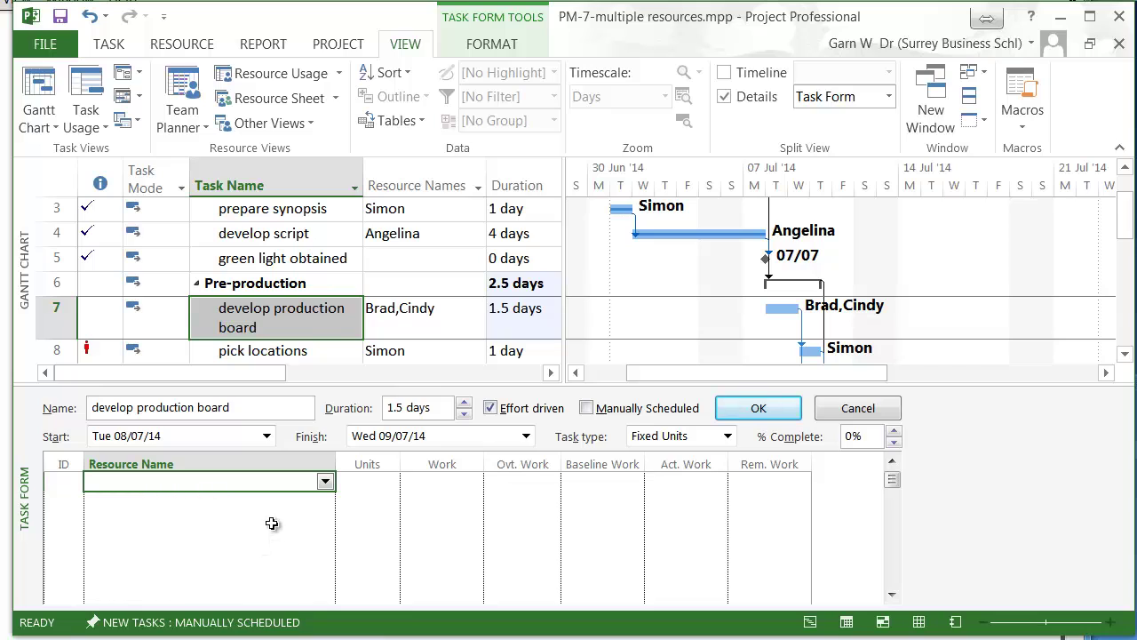
left_click(432, 407)
left_click_drag(446, 407, 337, 418)
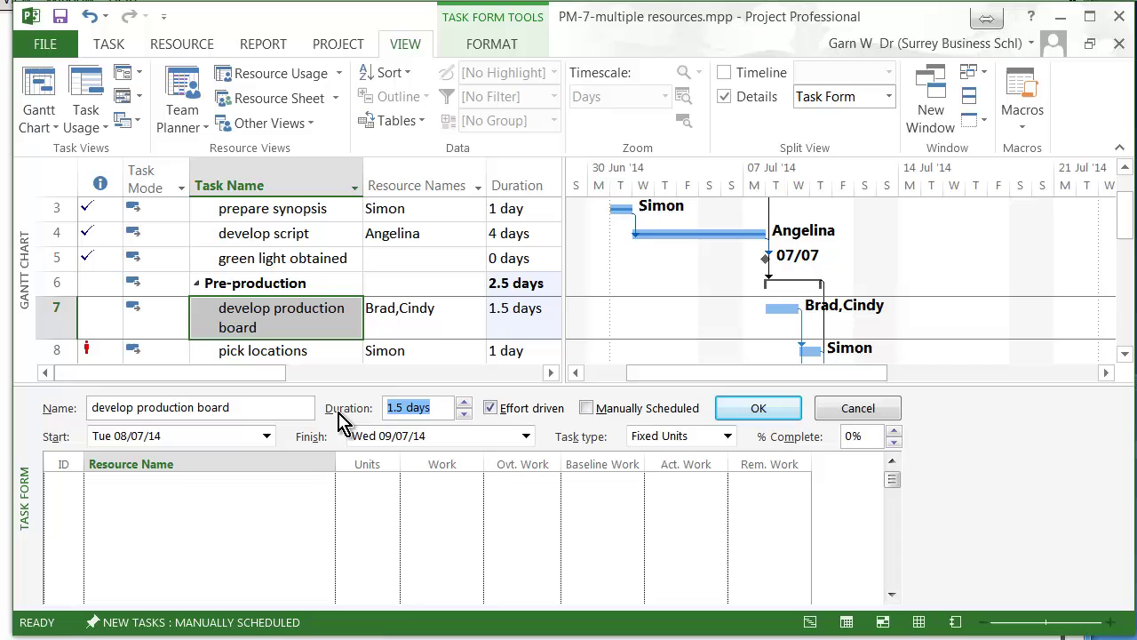
type("3d")
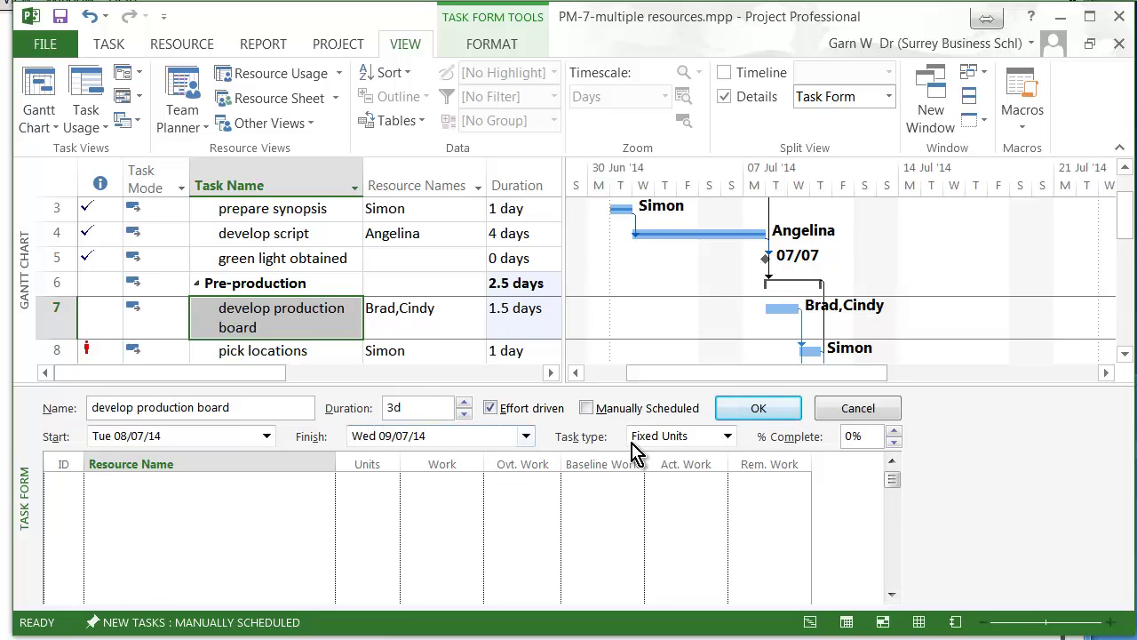
left_click(760, 410)
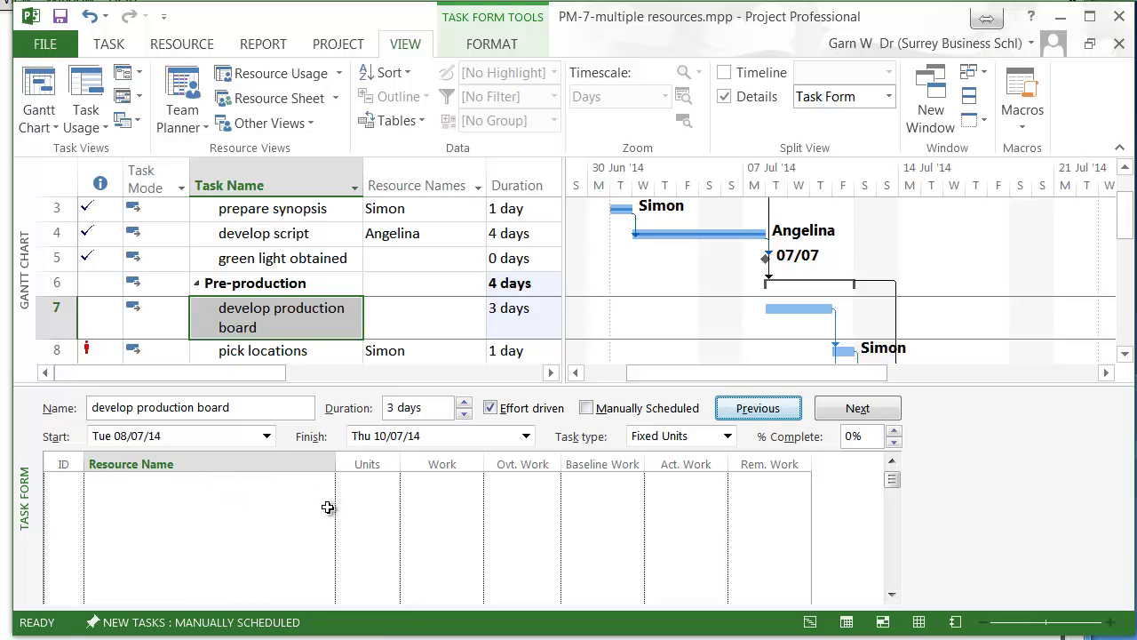
Assign the resources with IDs 2 and 3 together in a single change with Effort driven on, and check each one's work hours
left_click(252, 485)
left_click(325, 483)
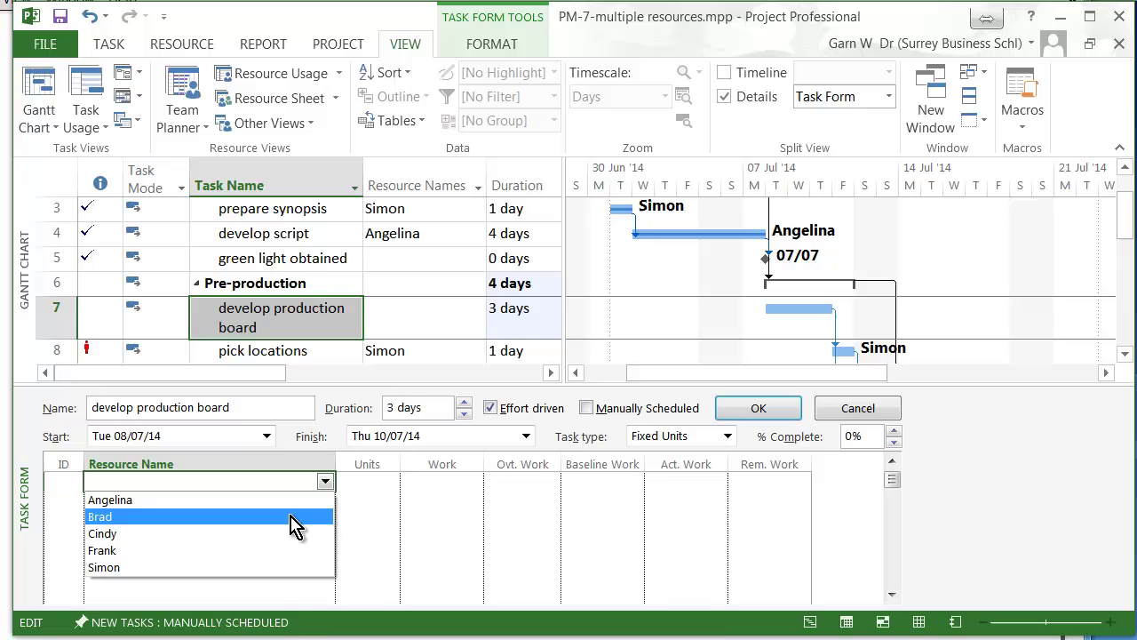
left_click(289, 520)
key("Return")
left_click(326, 501)
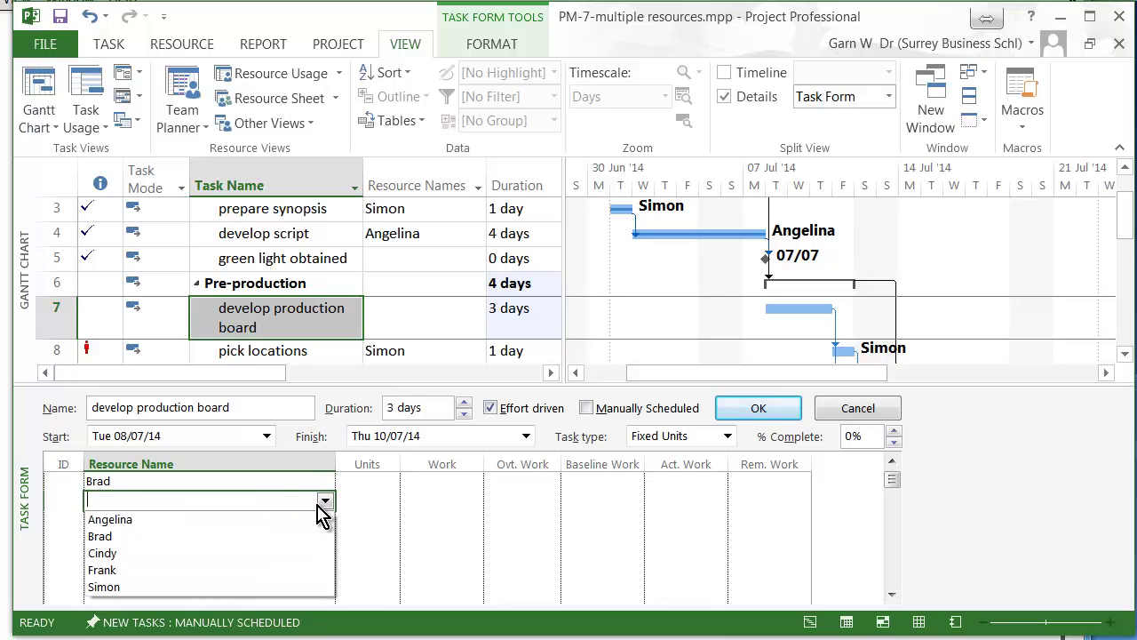
left_click(274, 545)
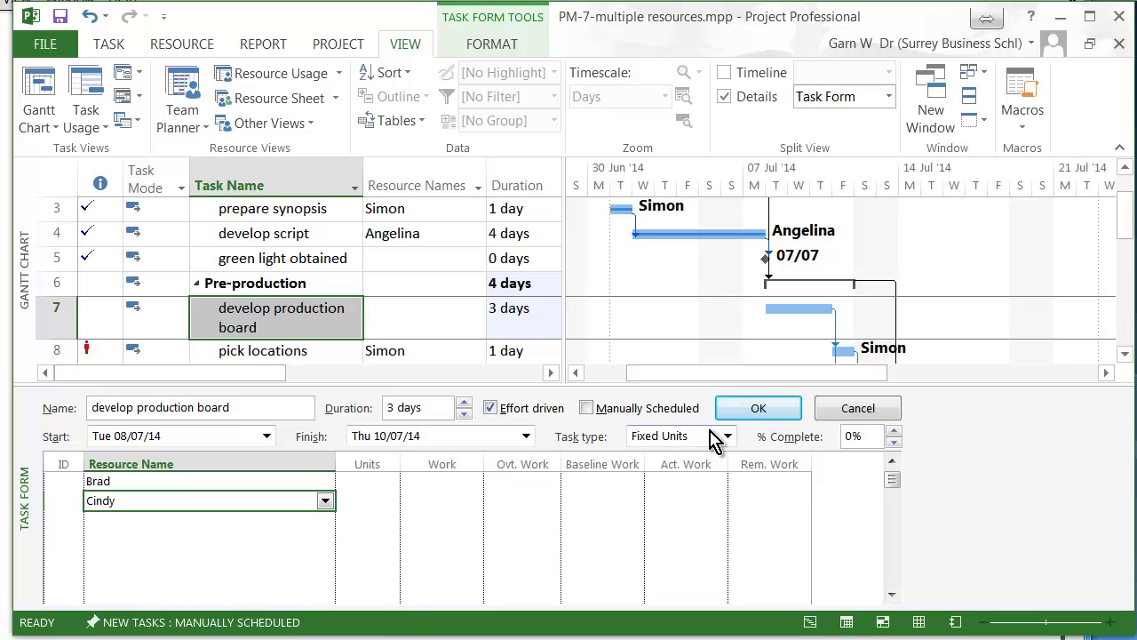
left_click(771, 409)
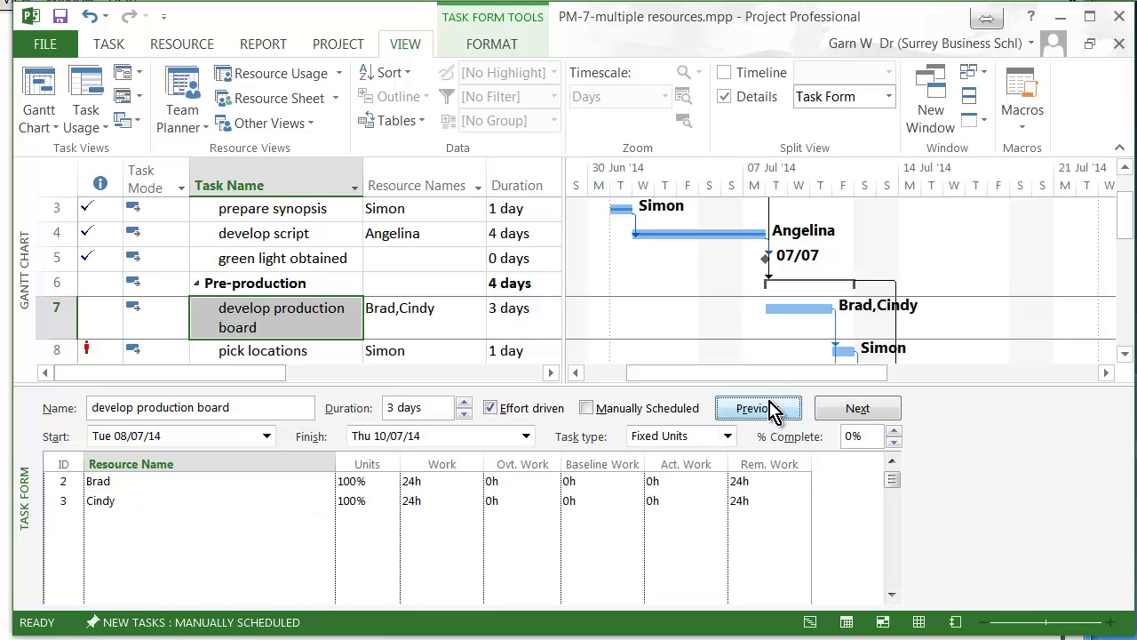
left_click(410, 481)
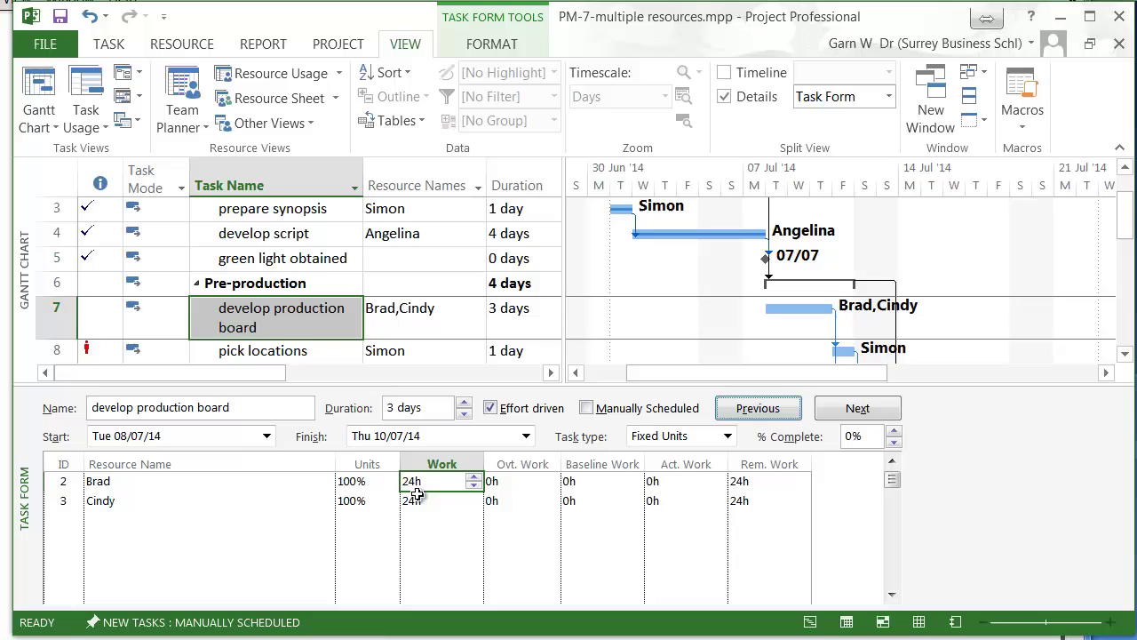
left_click(415, 501)
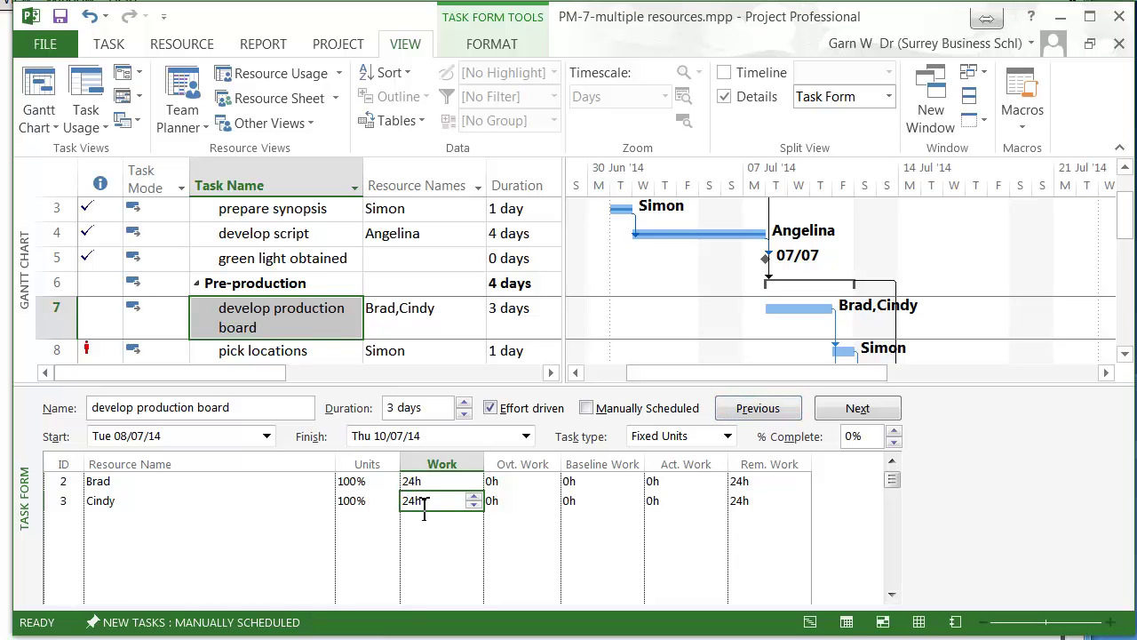
Remove only the second resource from the "develop production board" task and apply the change
left_click(134, 501)
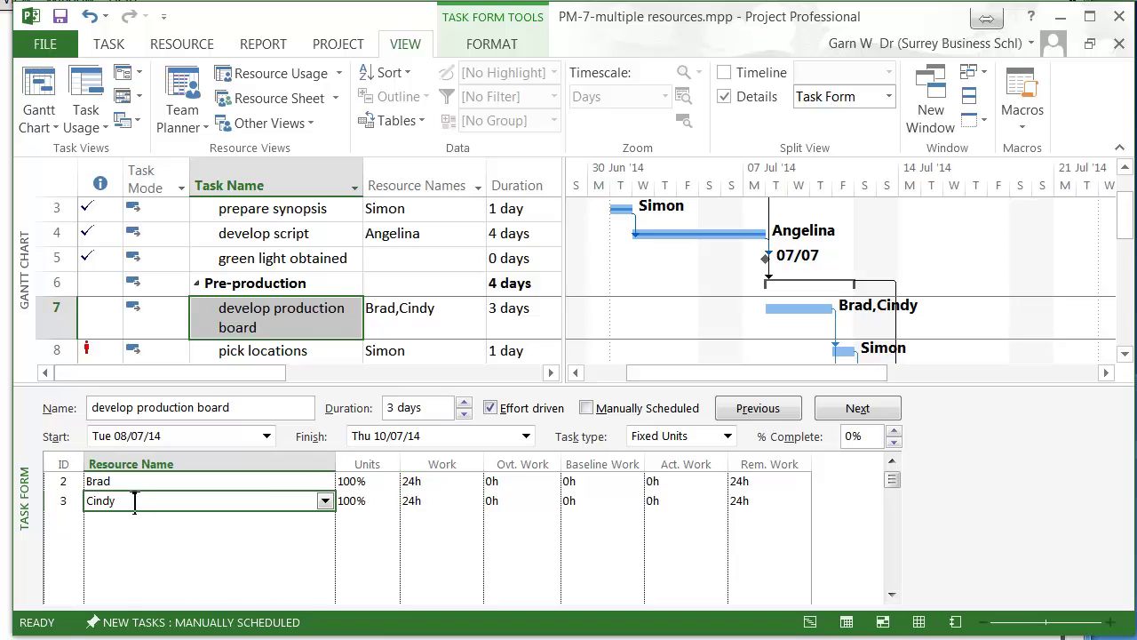
key("Delete")
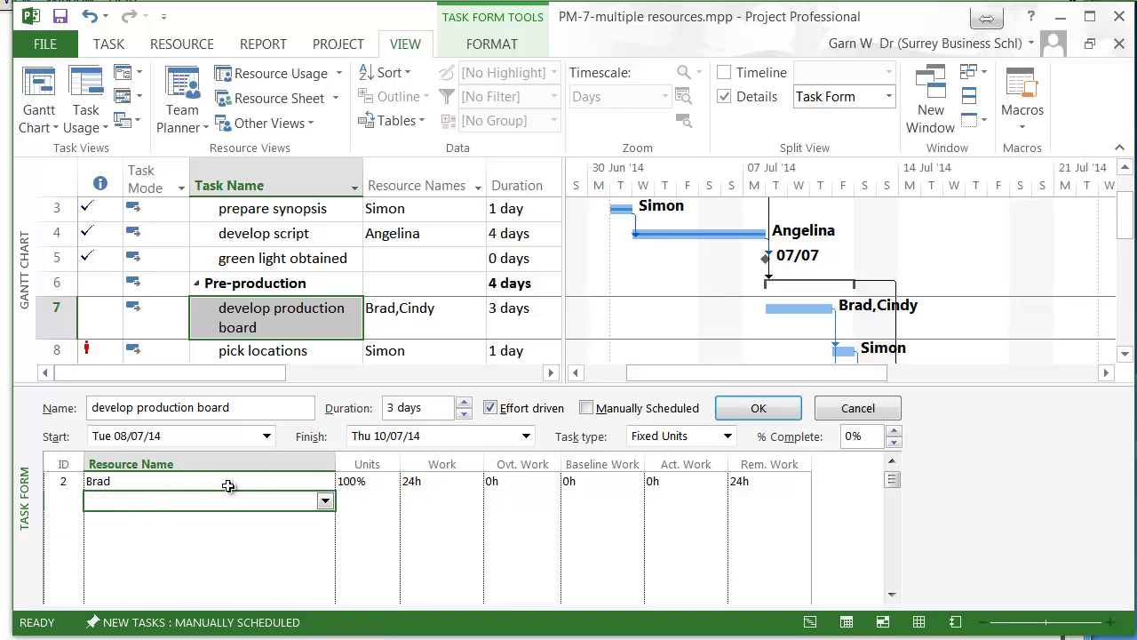
left_click(744, 413)
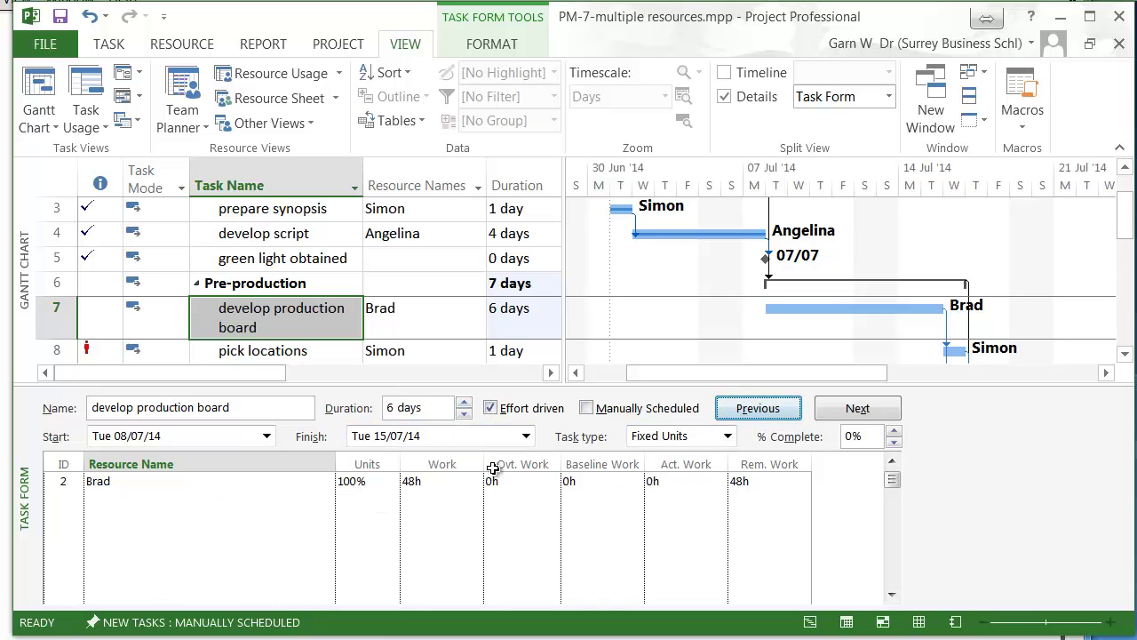
Remove the remaining resource from the "develop production board" task and set its duration back to 3 days
left_click(464, 414)
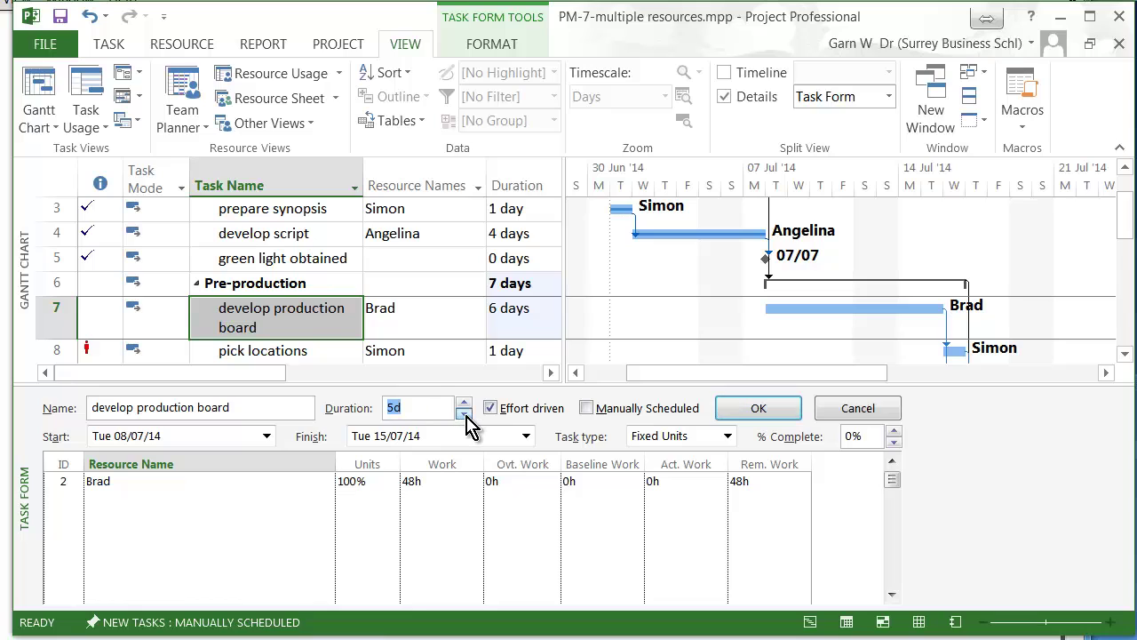
left_click(209, 481)
key("Delete")
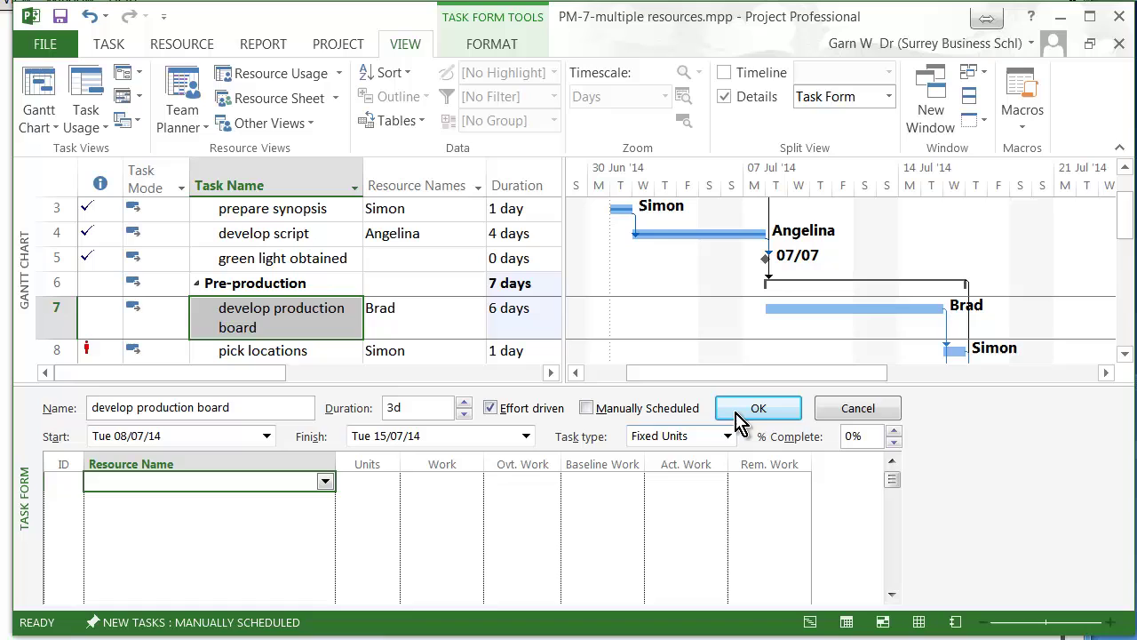
left_click(754, 410)
Change the task type of "develop production board" to Fixed Duration
left_click(161, 484)
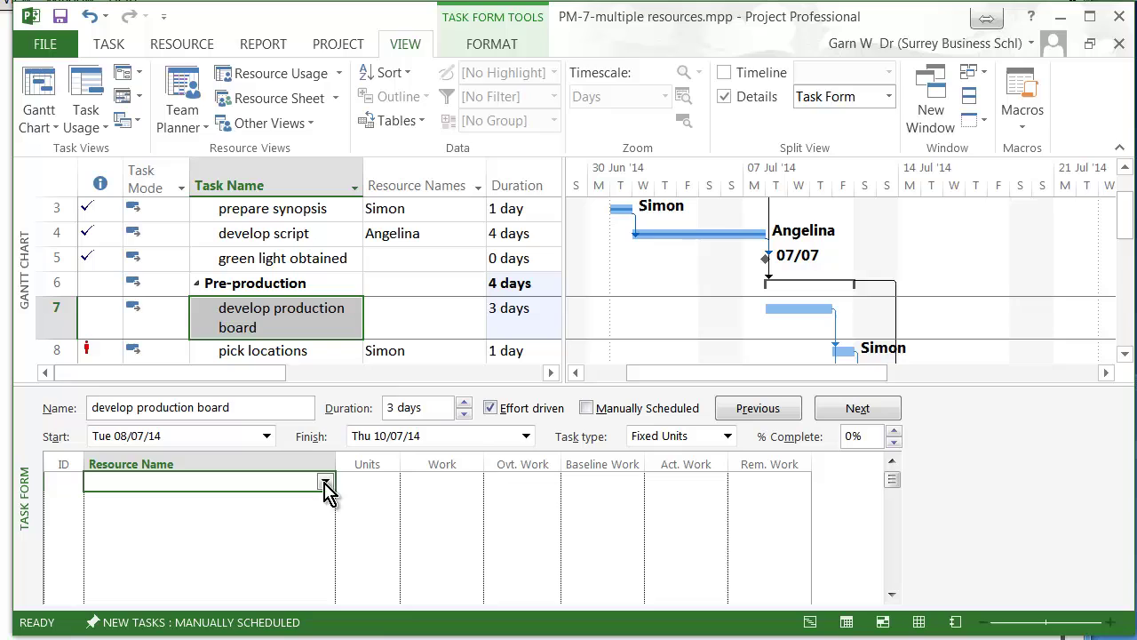
left_click(439, 408)
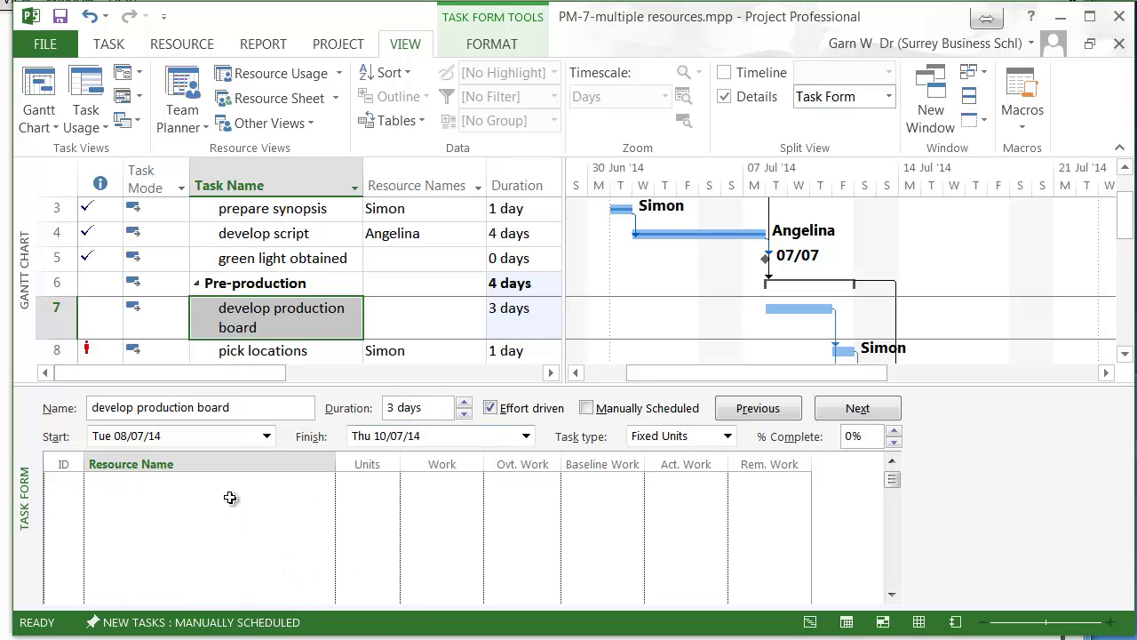
left_click(728, 436)
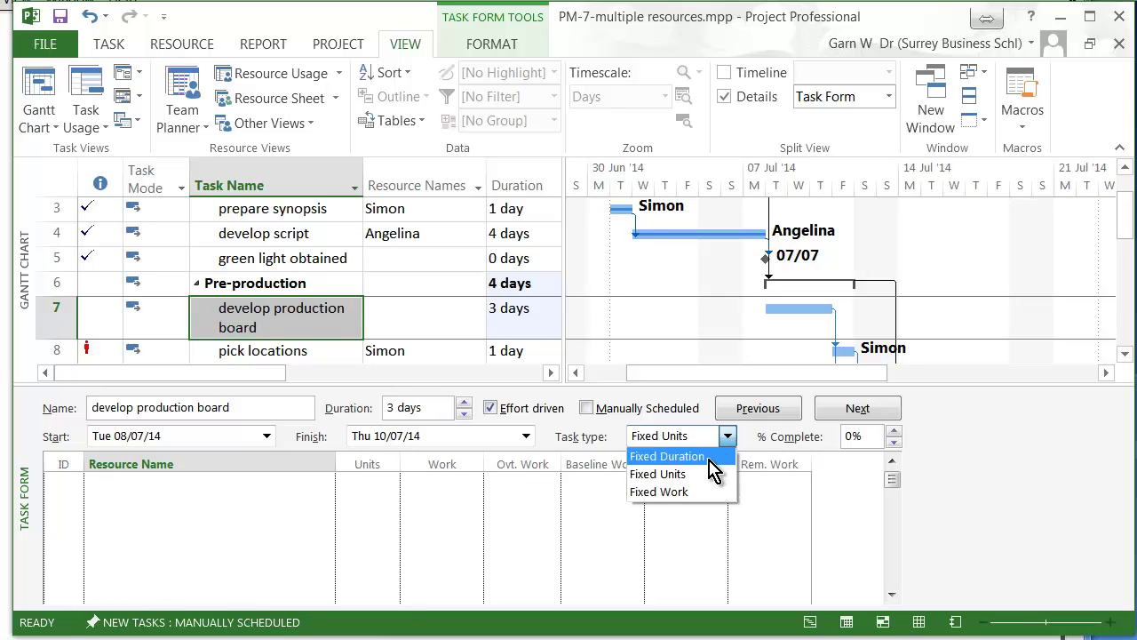
left_click(709, 459)
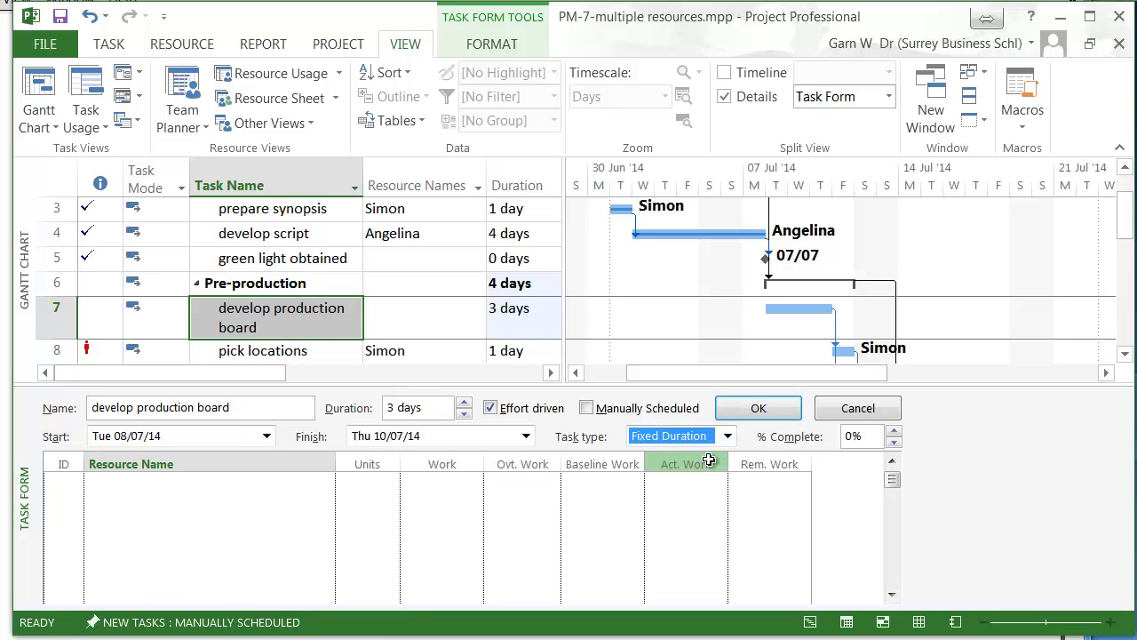
Assign the resource with ID 2 to "develop production board" and apply it together with the new task type
left_click(276, 490)
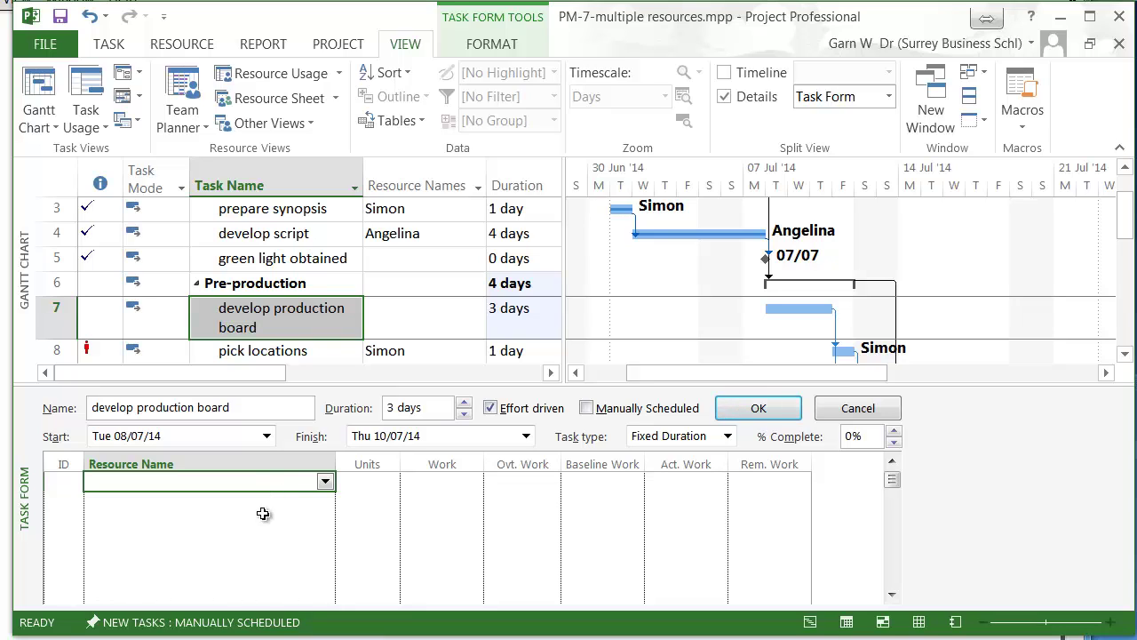
left_click(325, 483)
left_click(264, 515)
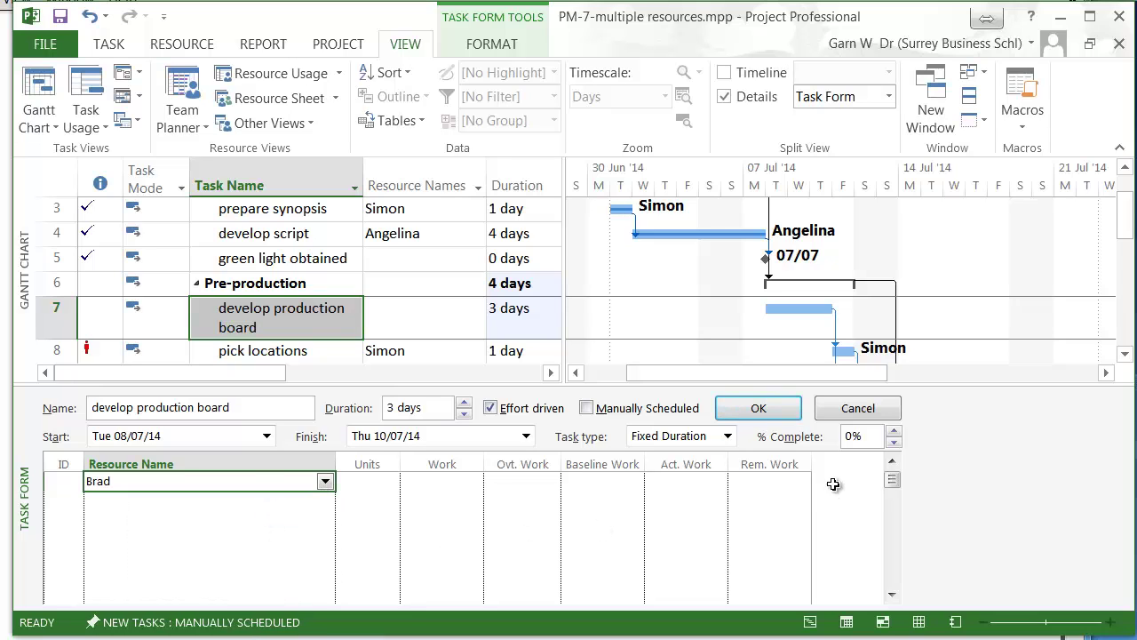
left_click(757, 411)
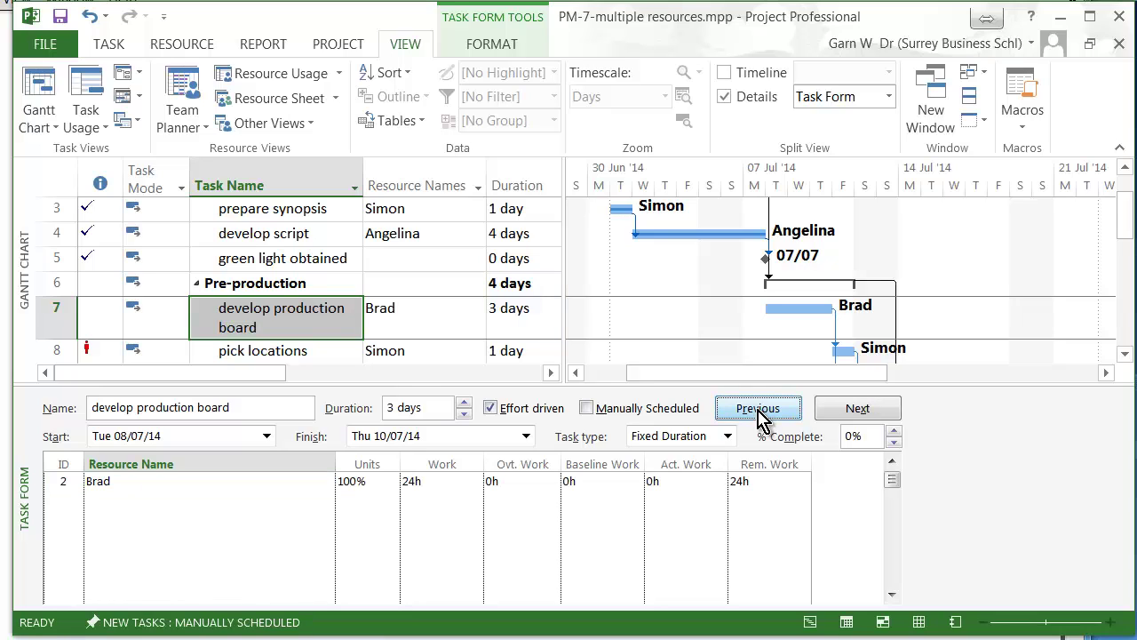
Add the resource with ID 3 as a second resource on "develop production board" and apply the change
left_click(155, 502)
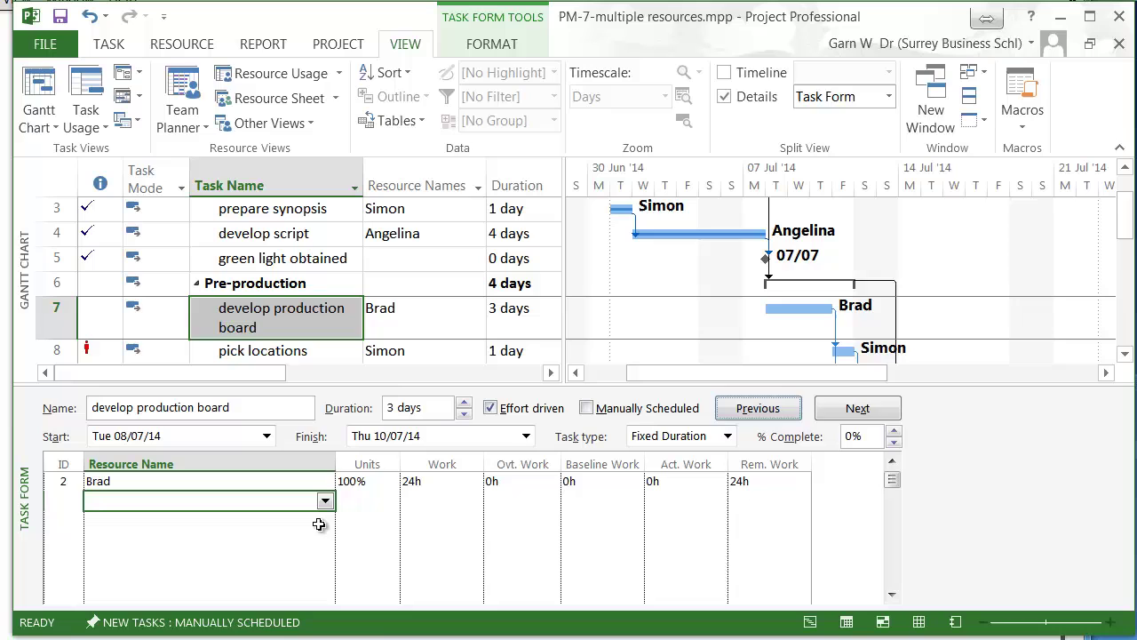
left_click(325, 501)
left_click(239, 552)
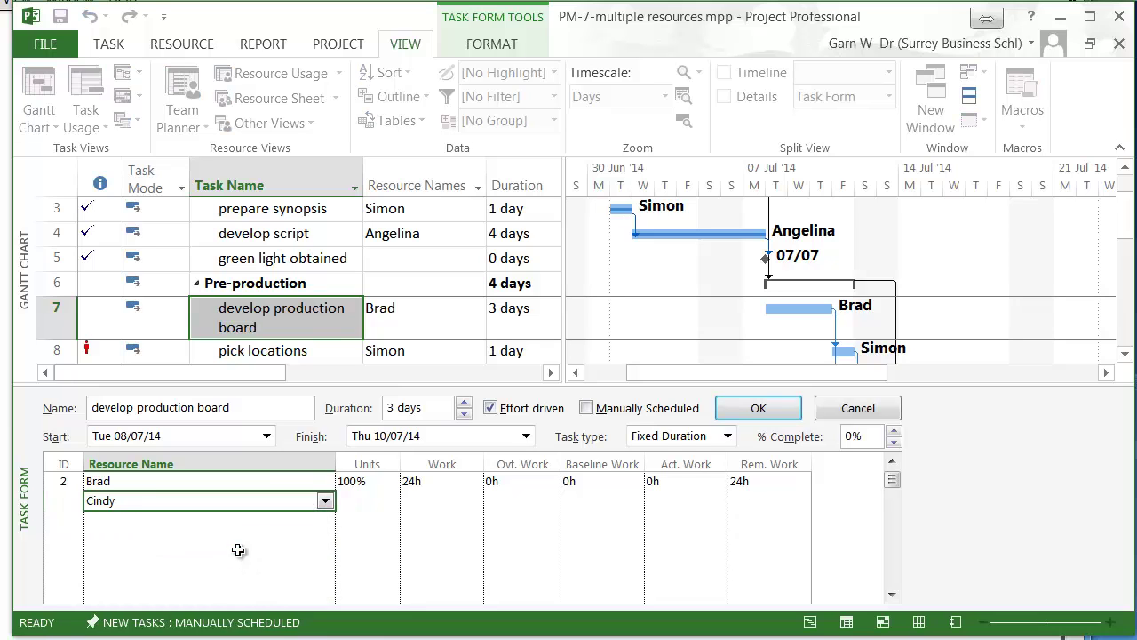
left_click(764, 409)
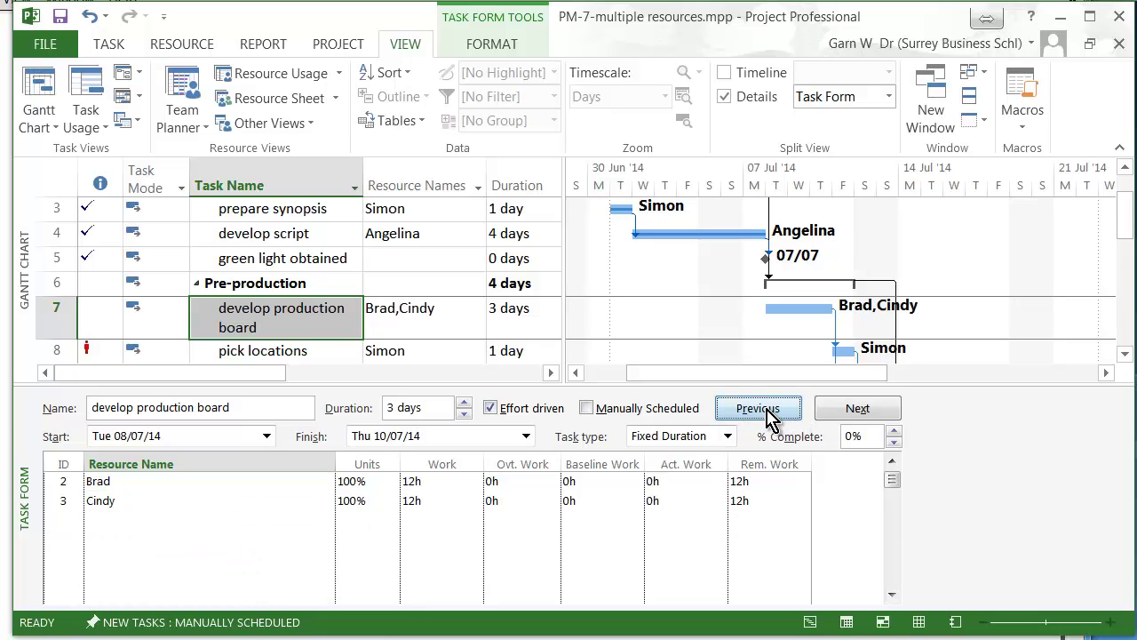
Examine the overallocation indicators on "pick locations" and "hold auditions", and the work and overtime hours of the resource on "hold auditions"
left_click(287, 354)
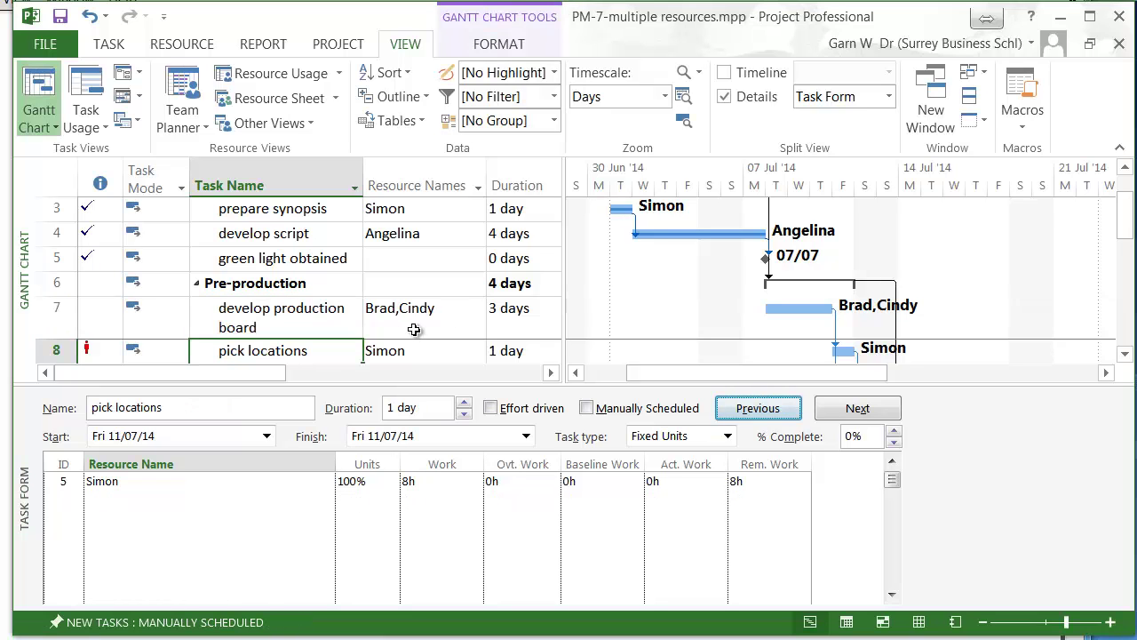
scroll(449, 312, "down", 2)
scroll(446, 312, "up", 2)
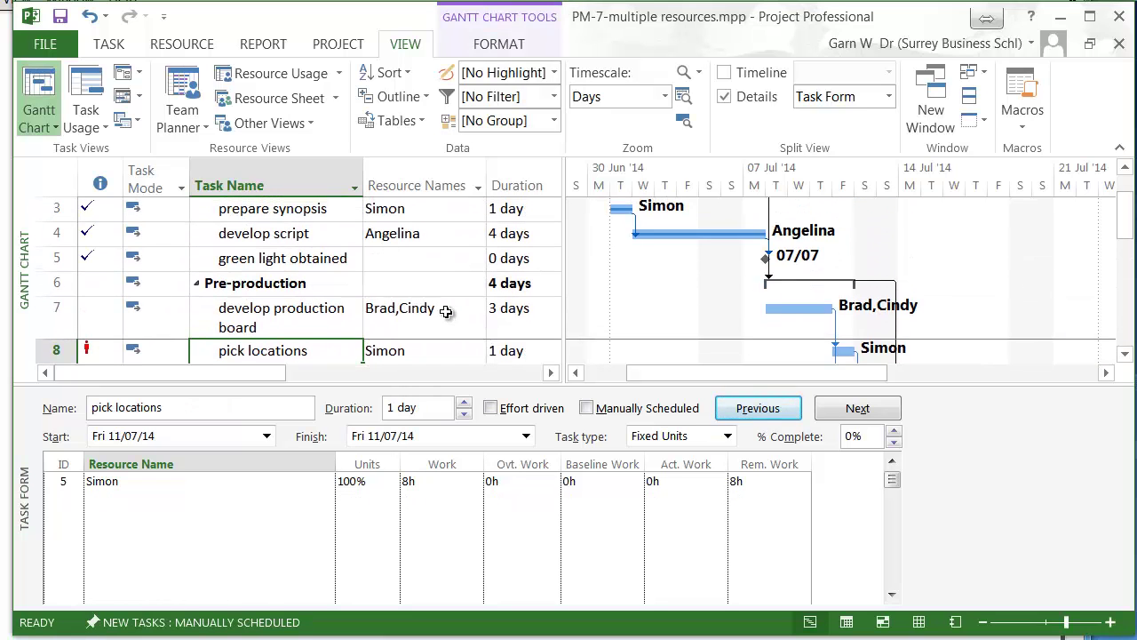
scroll(446, 311, "down", 3)
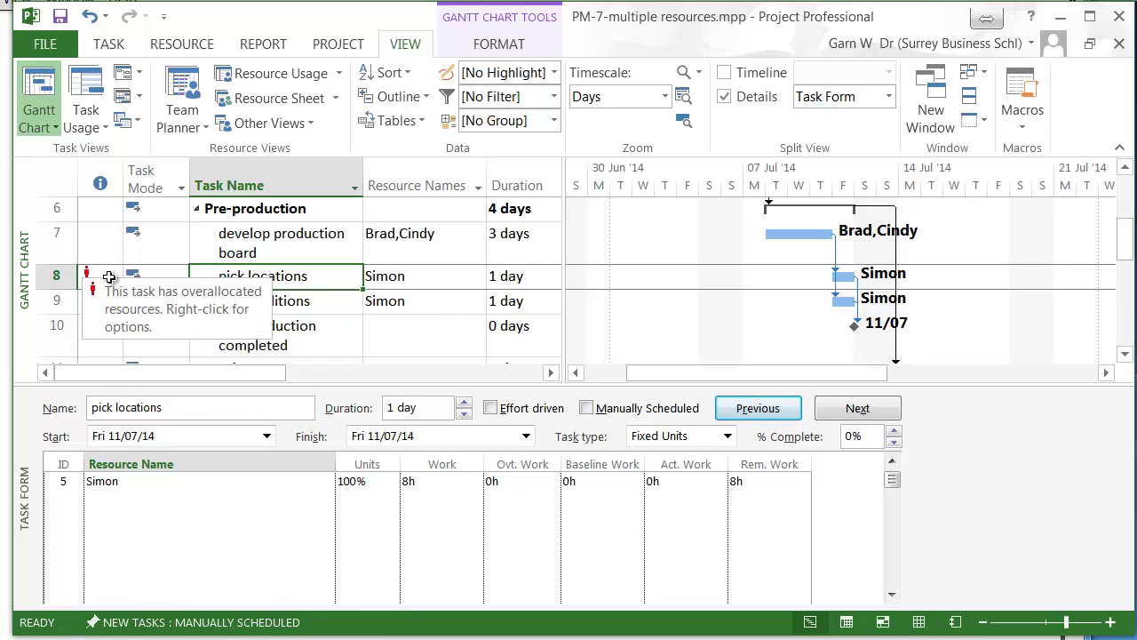
left_click(296, 302)
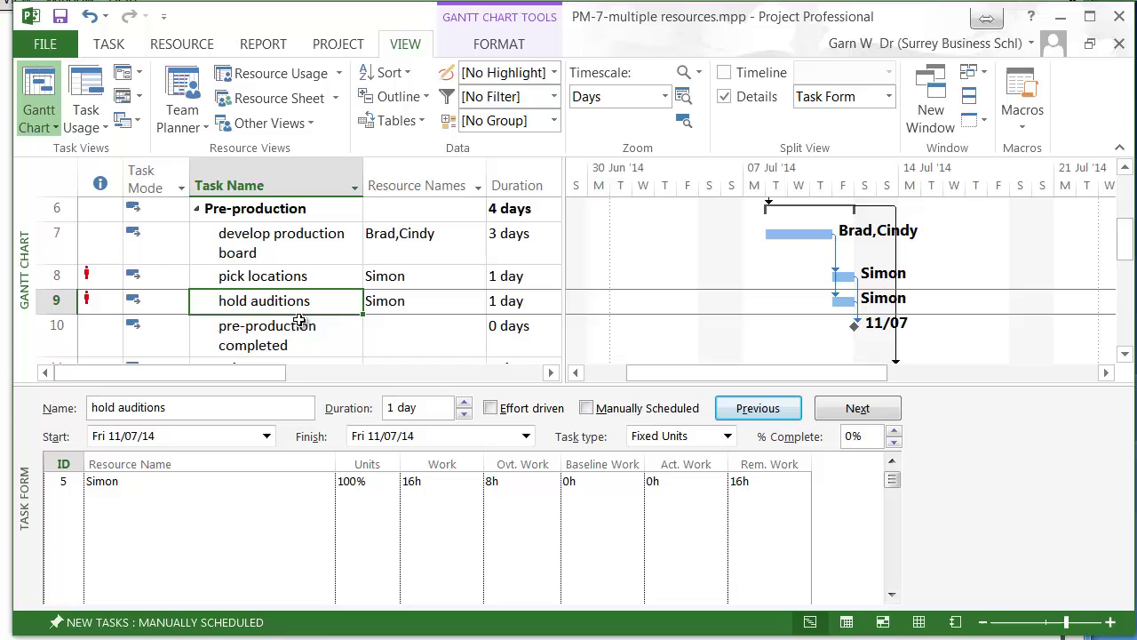
left_click(292, 276)
left_click(292, 304)
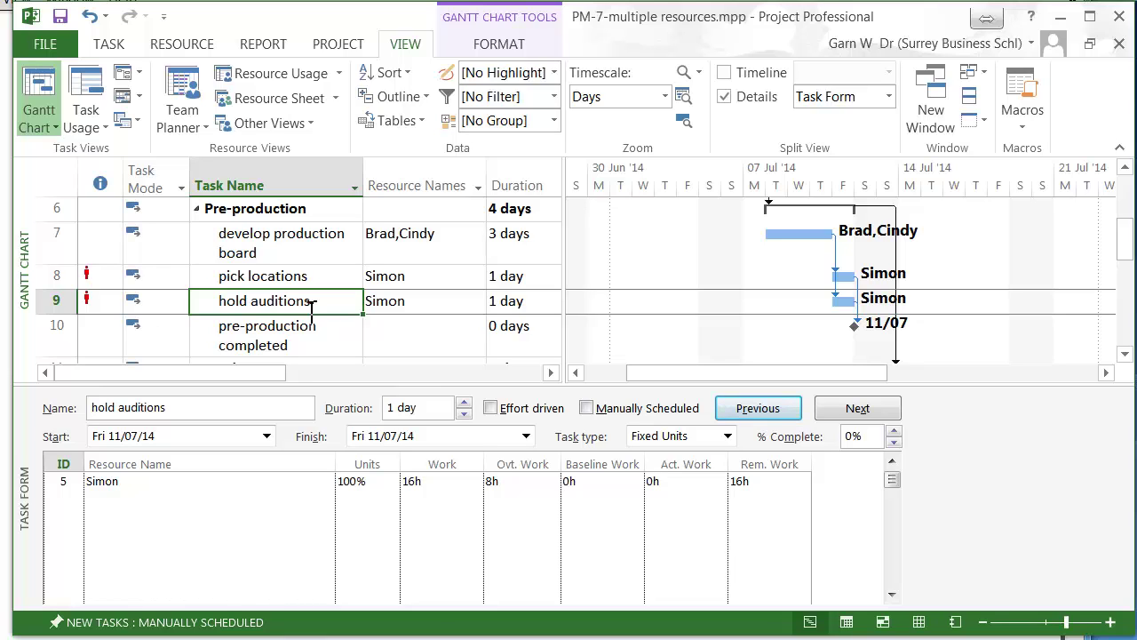
left_click(161, 486)
left_click(443, 487)
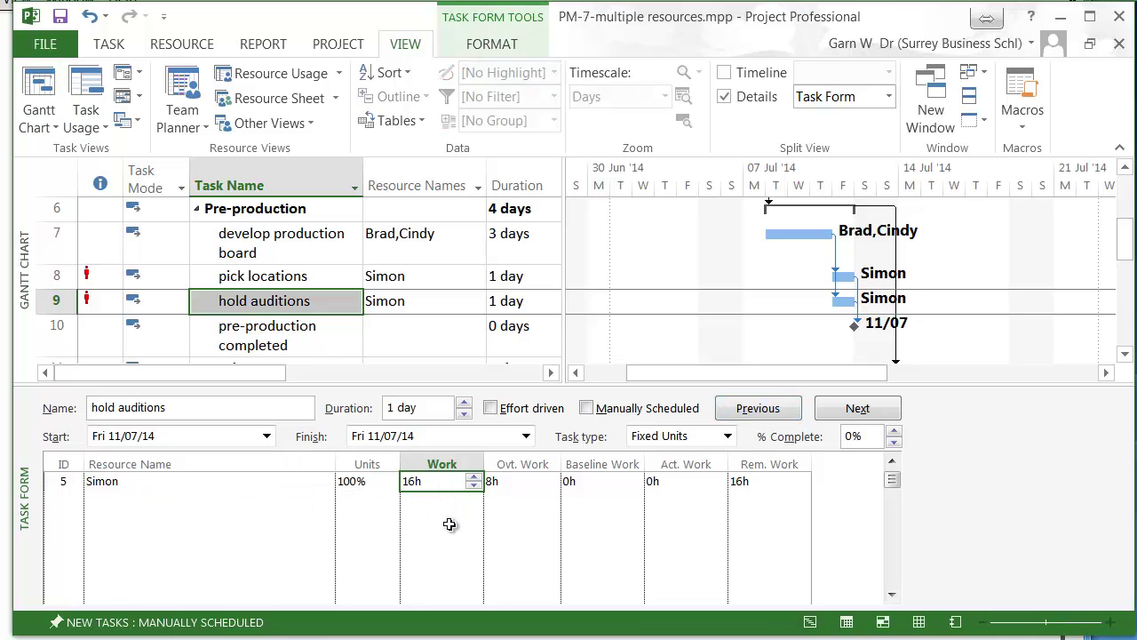
left_click(502, 480)
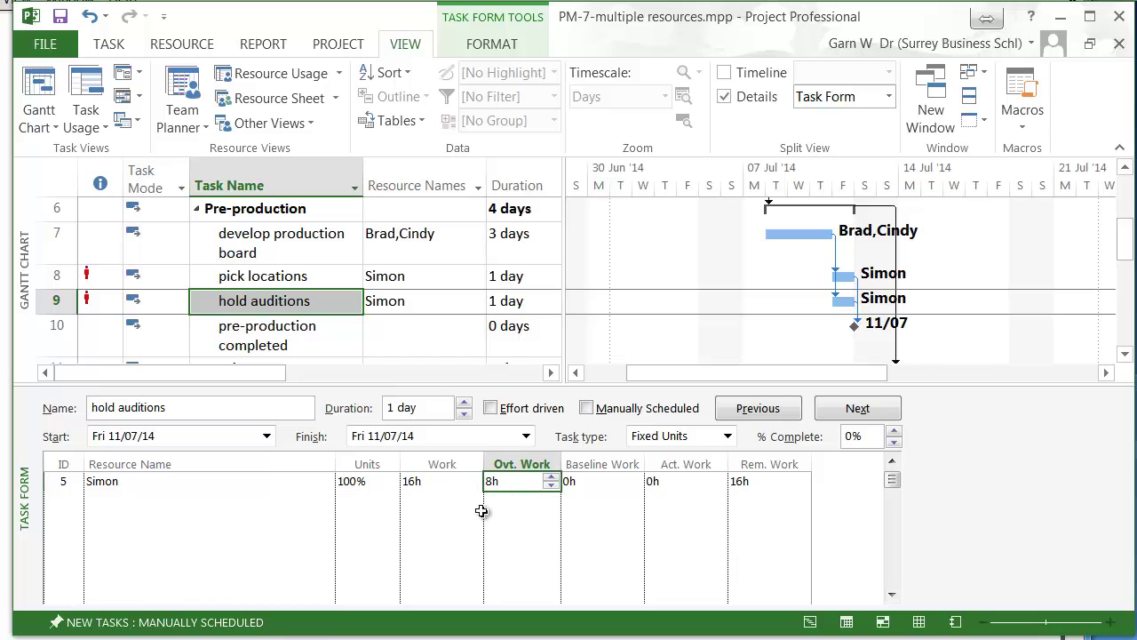
left_click(435, 484)
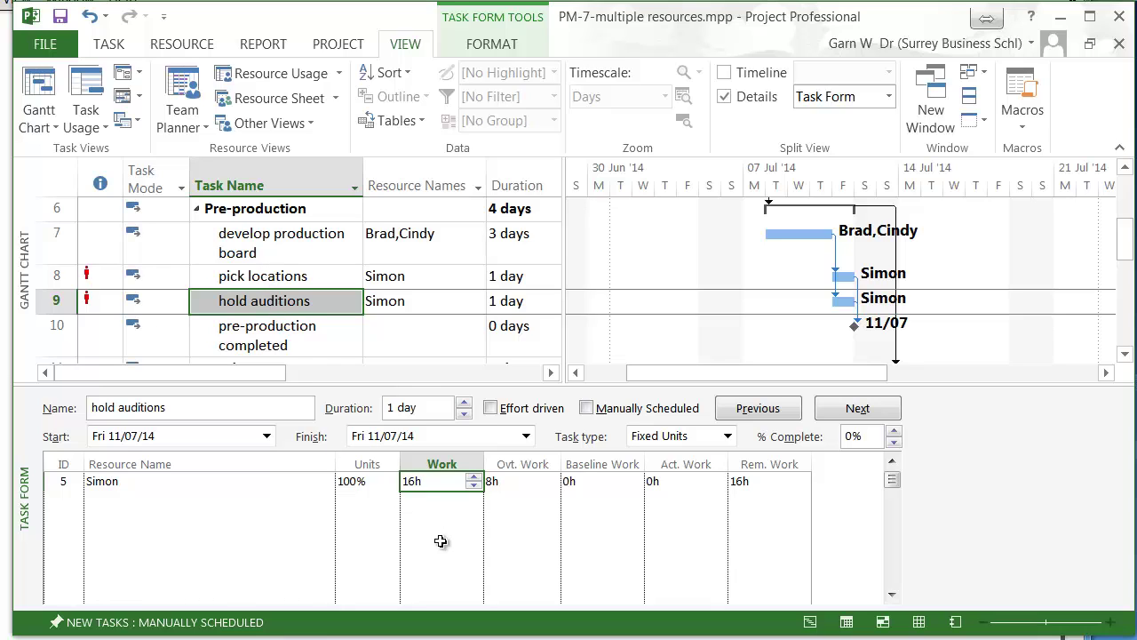
Set "hold auditions" to a duration of 2 days, Effort driven on and task type Fixed Duration, and apply the changes
left_click(463, 402)
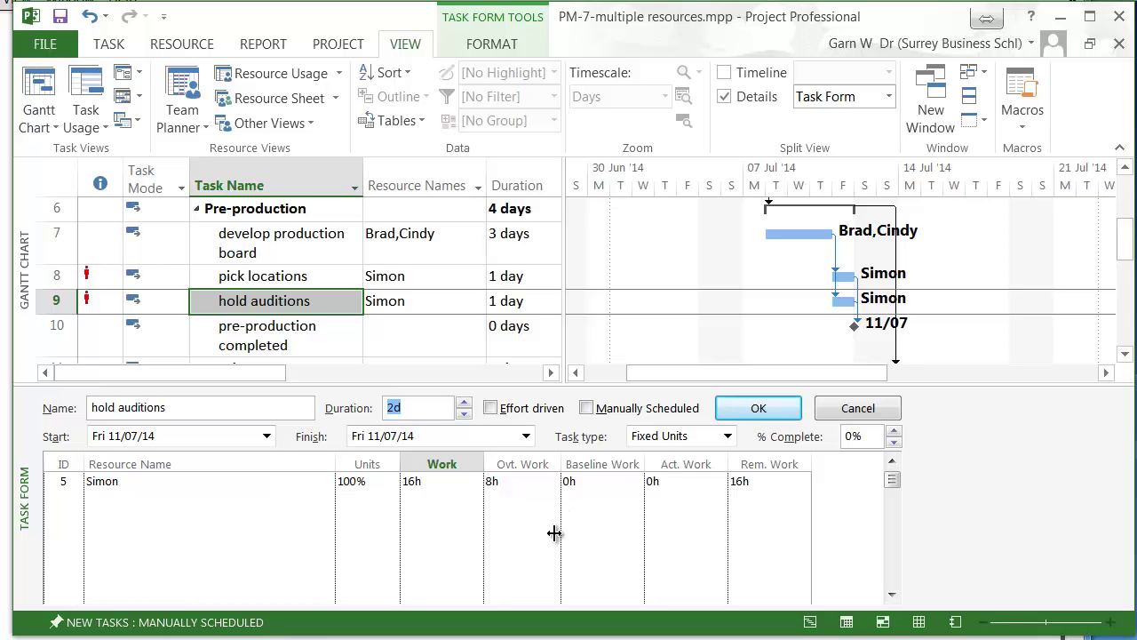
left_click(495, 412)
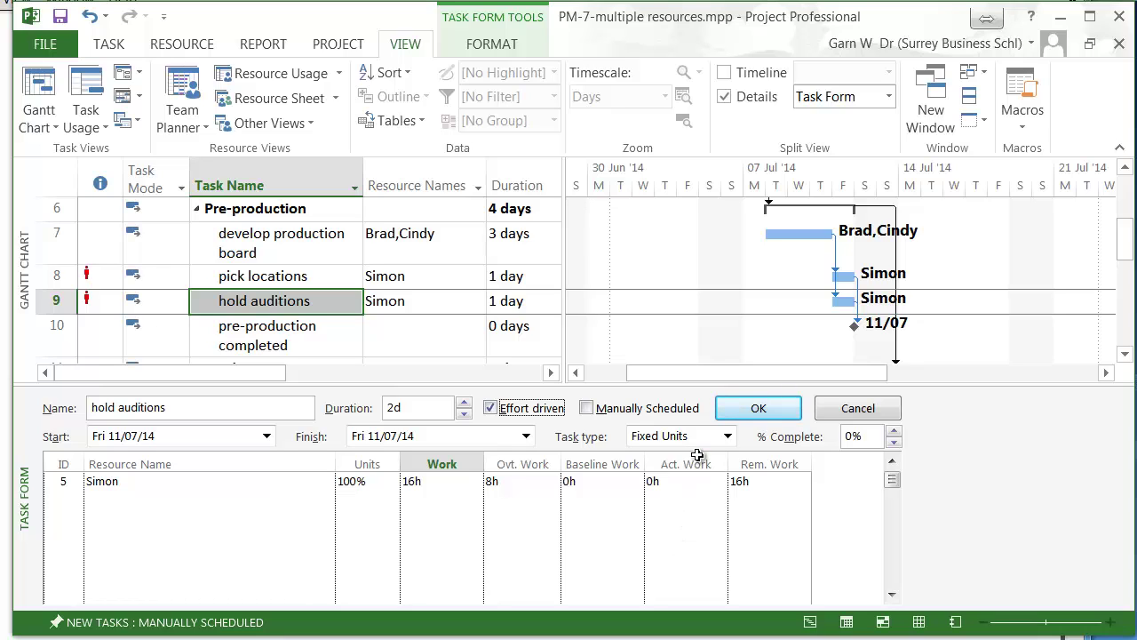
left_click(729, 437)
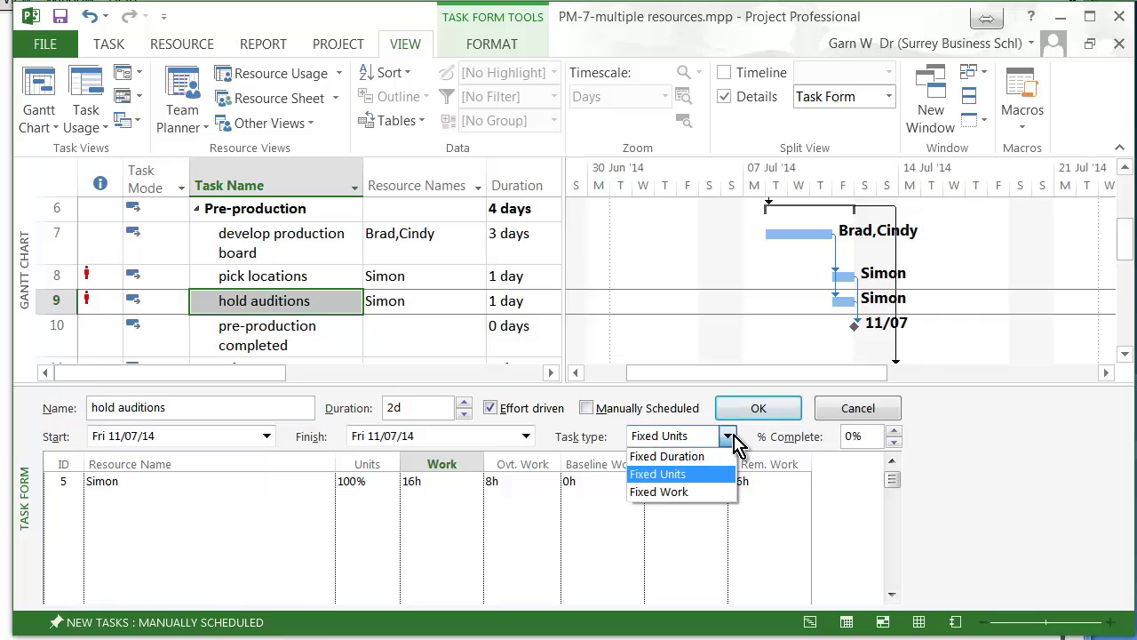
left_click(693, 456)
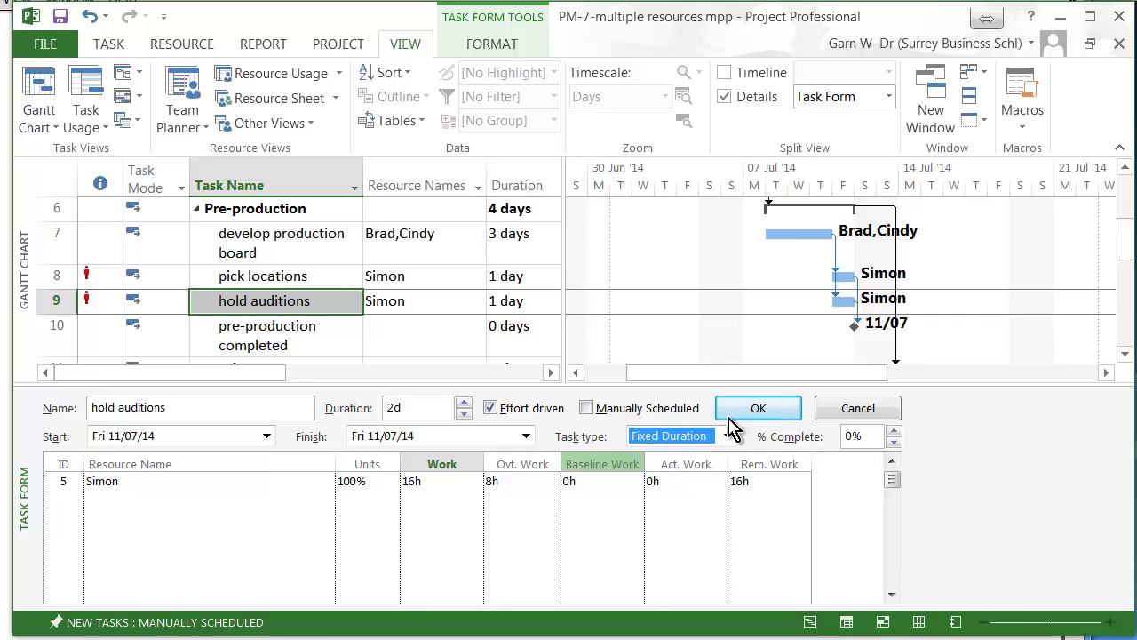
left_click(756, 411)
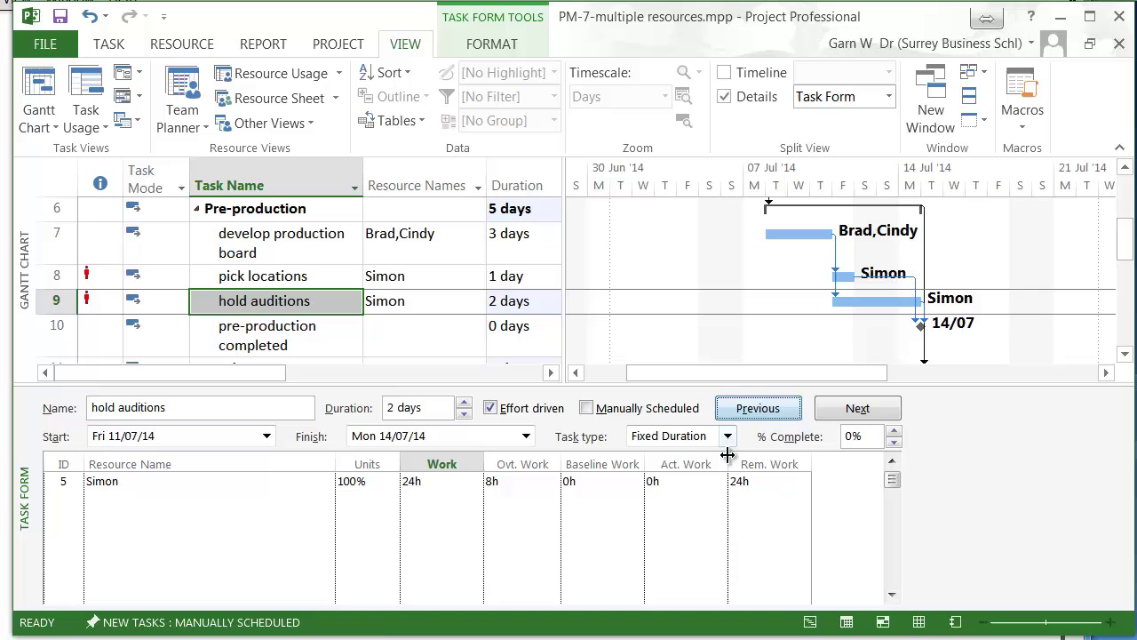
Try to lower the overtime work of the resource on "hold auditions" to 1h
left_click(202, 485)
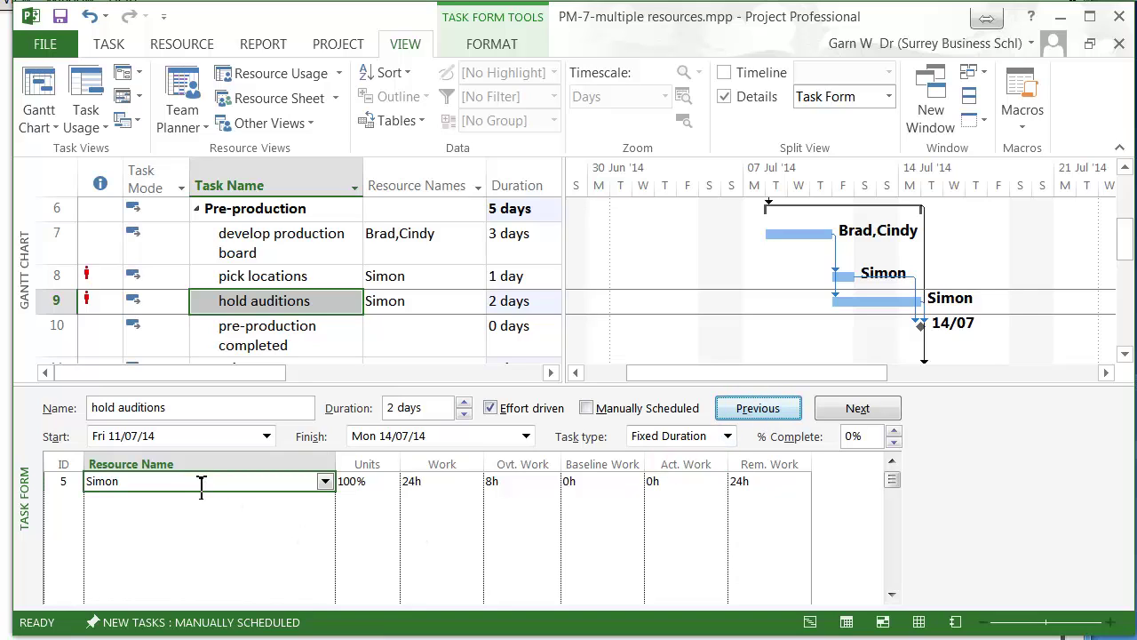
left_click(509, 484)
left_click(552, 486)
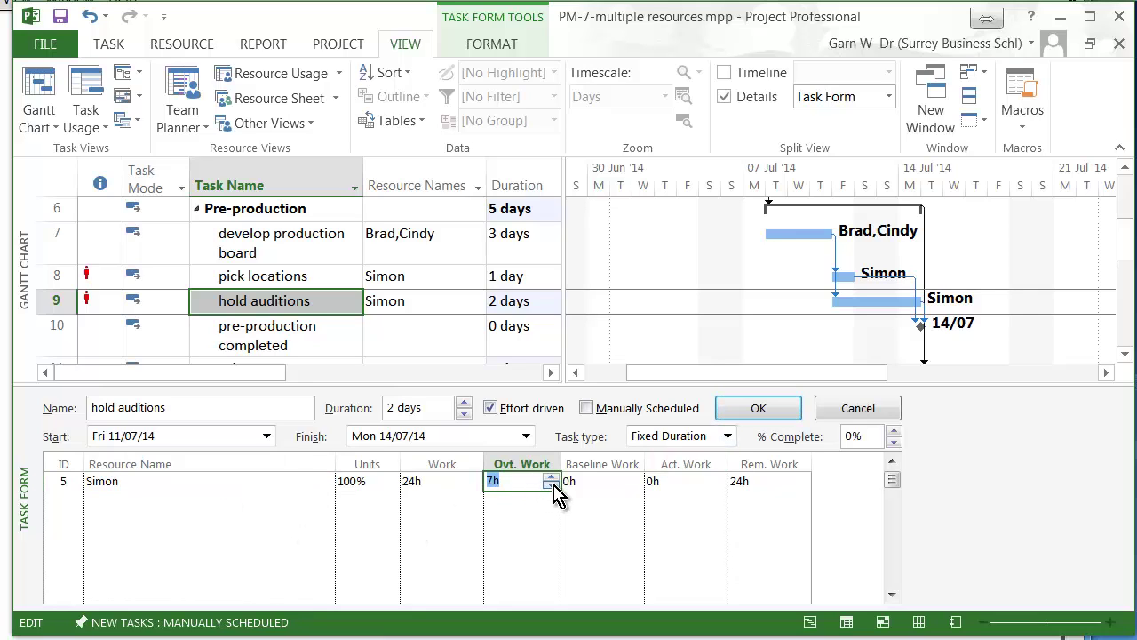
left_click(551, 486)
left_click(552, 486)
left_click(552, 486)
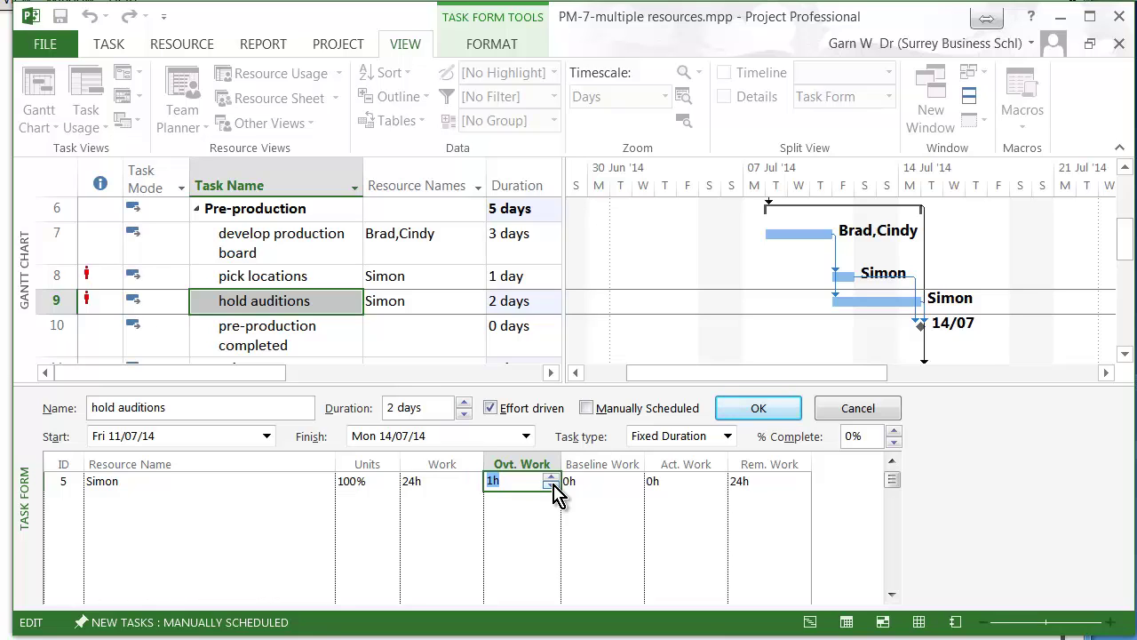
Clear the existing resource assignment on "hold auditions", reassign the same resource (ID 5) and apply the change
left_click(253, 486)
left_click(325, 484)
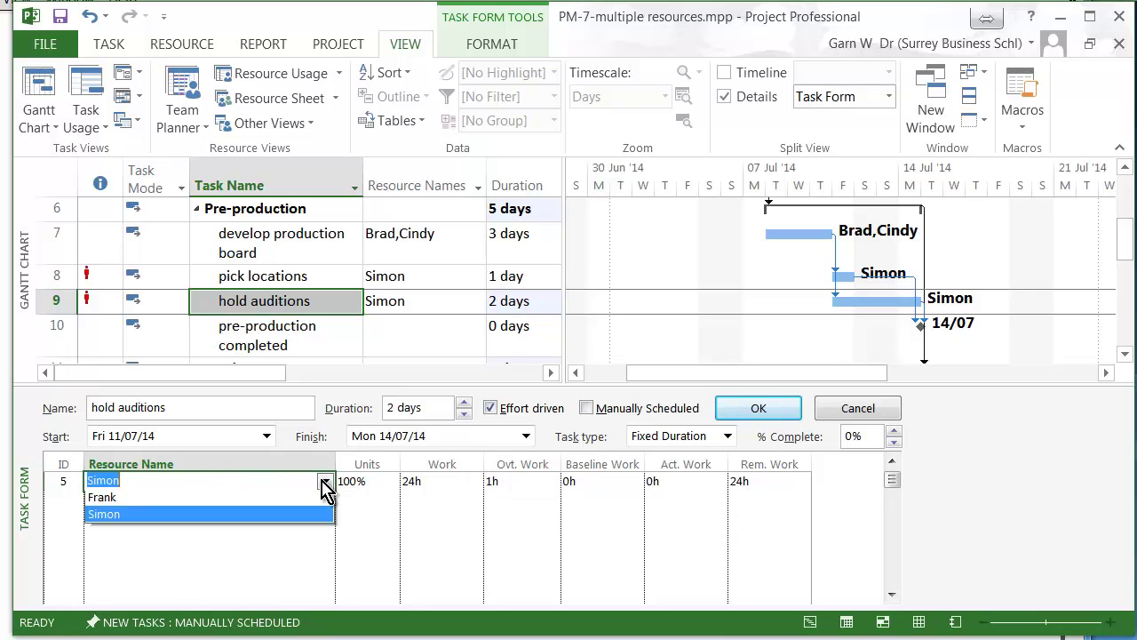
left_click(325, 483)
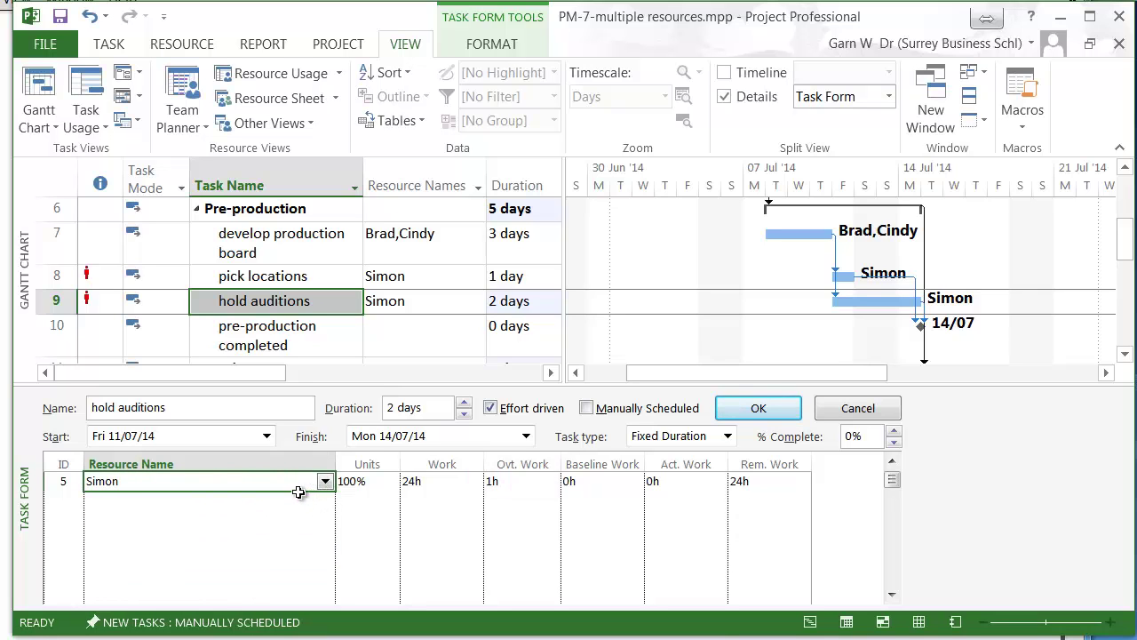
key("BackSpace")
left_click(326, 480)
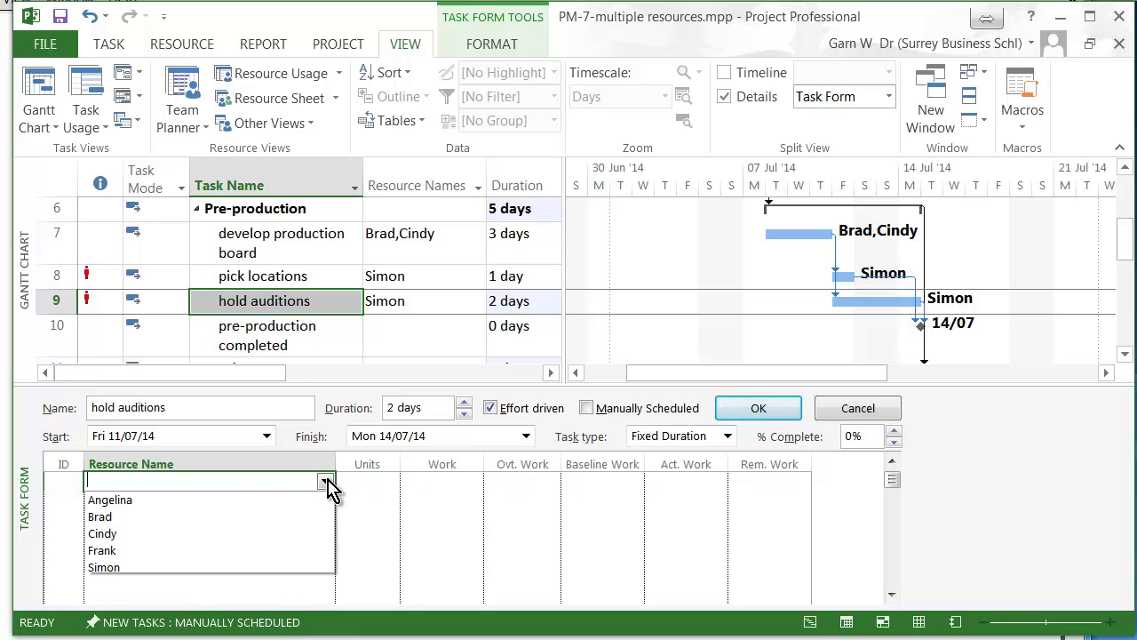
left_click(286, 567)
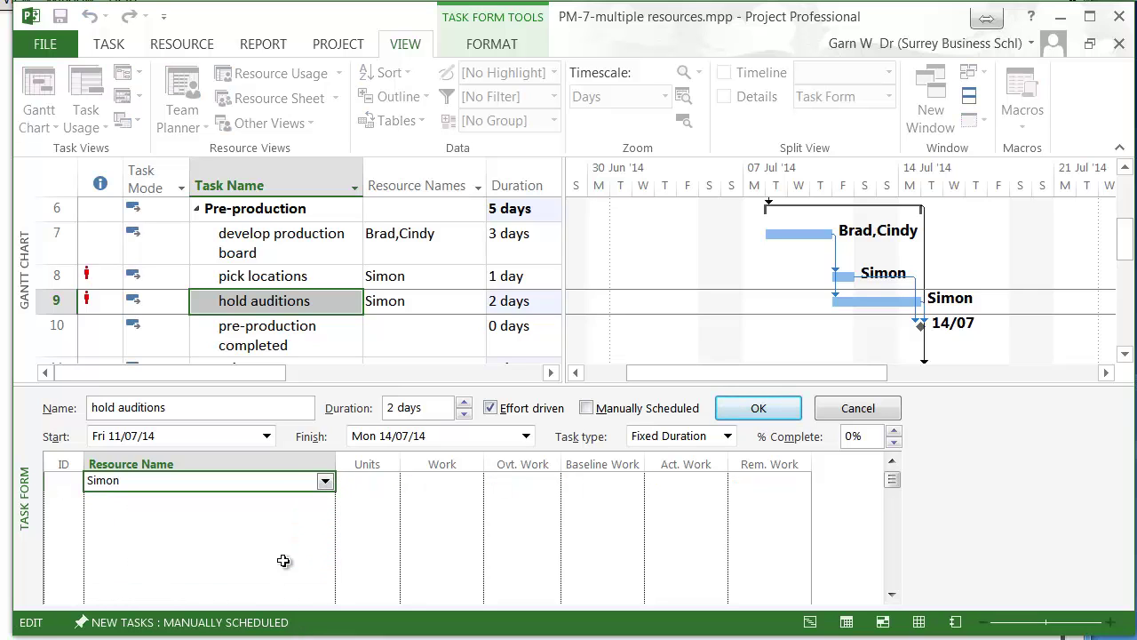
left_click(772, 410)
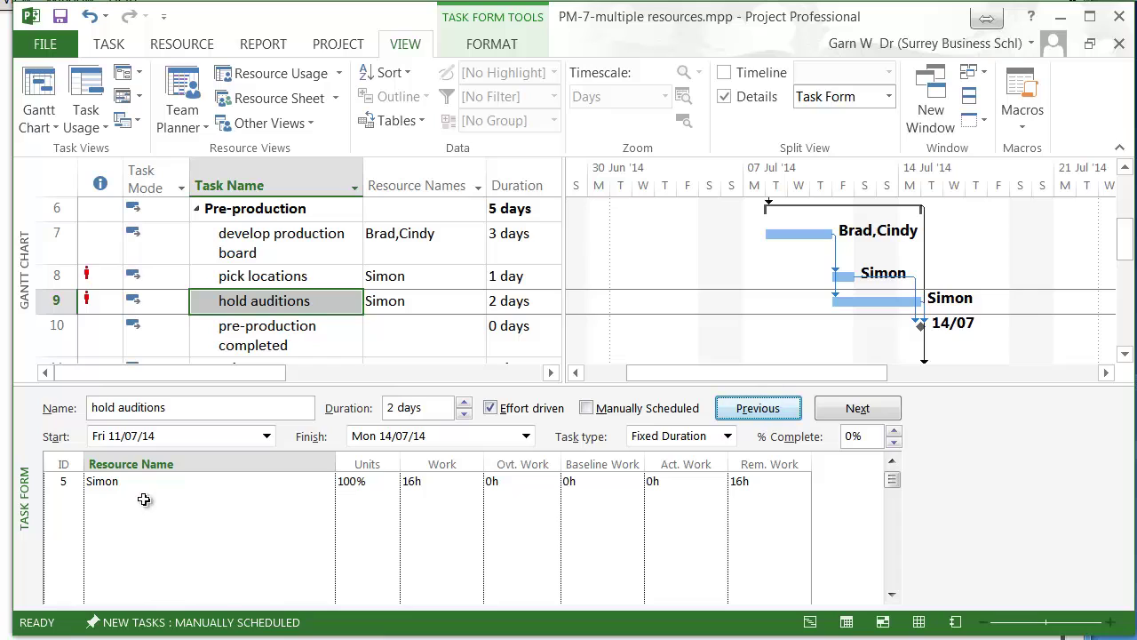
Add the resource with ID 4 as a second resource on "hold auditions" and apply the change
left_click(202, 502)
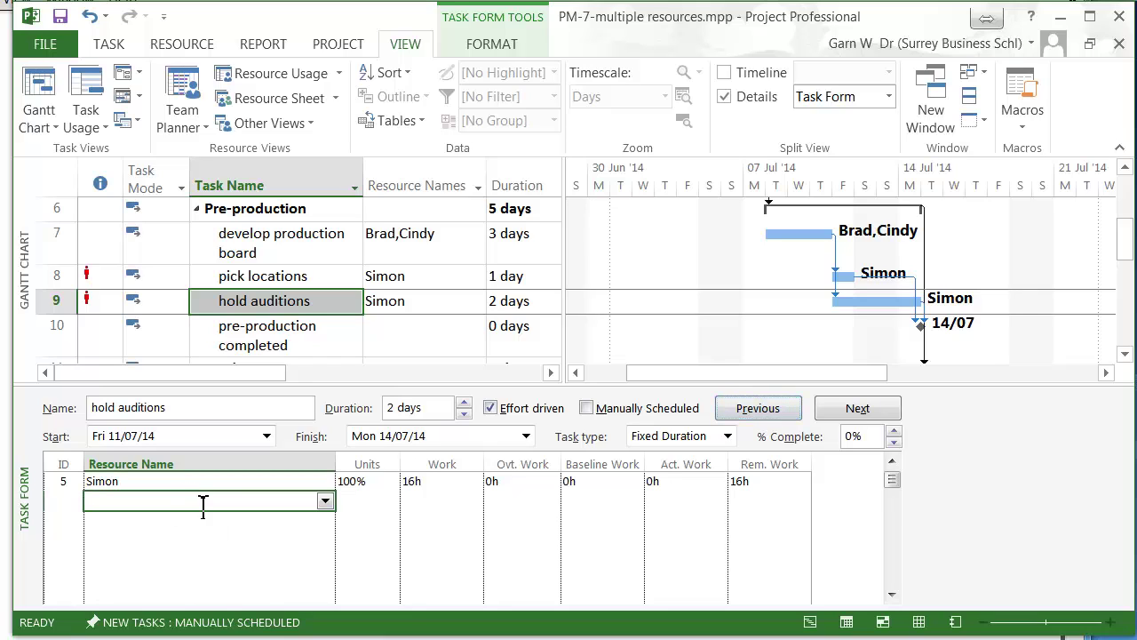
left_click(325, 500)
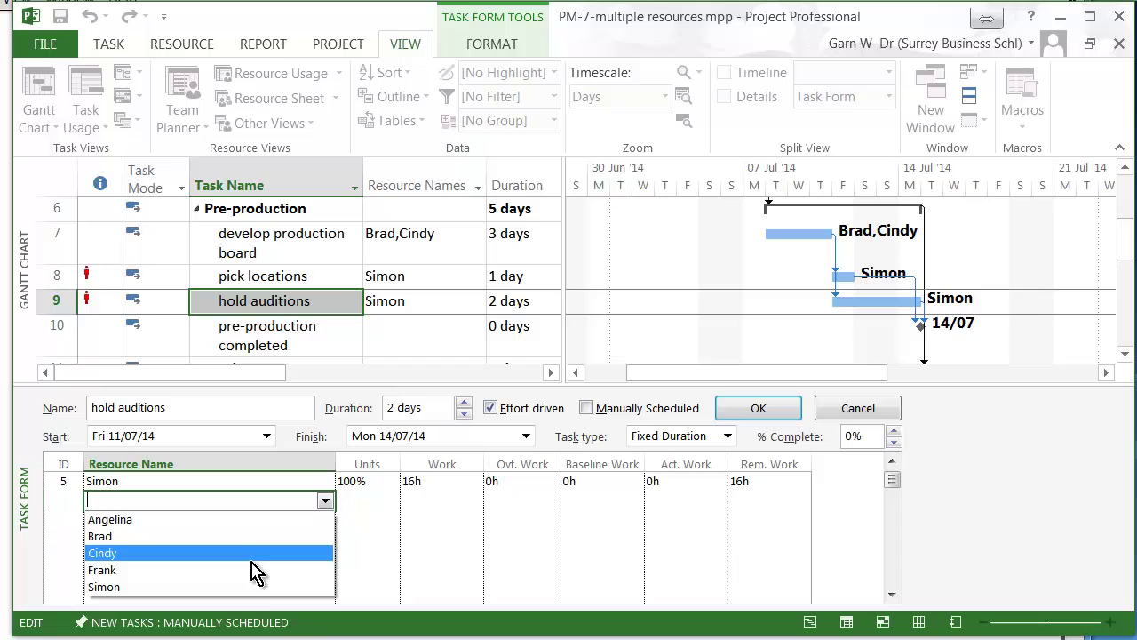
left_click(253, 570)
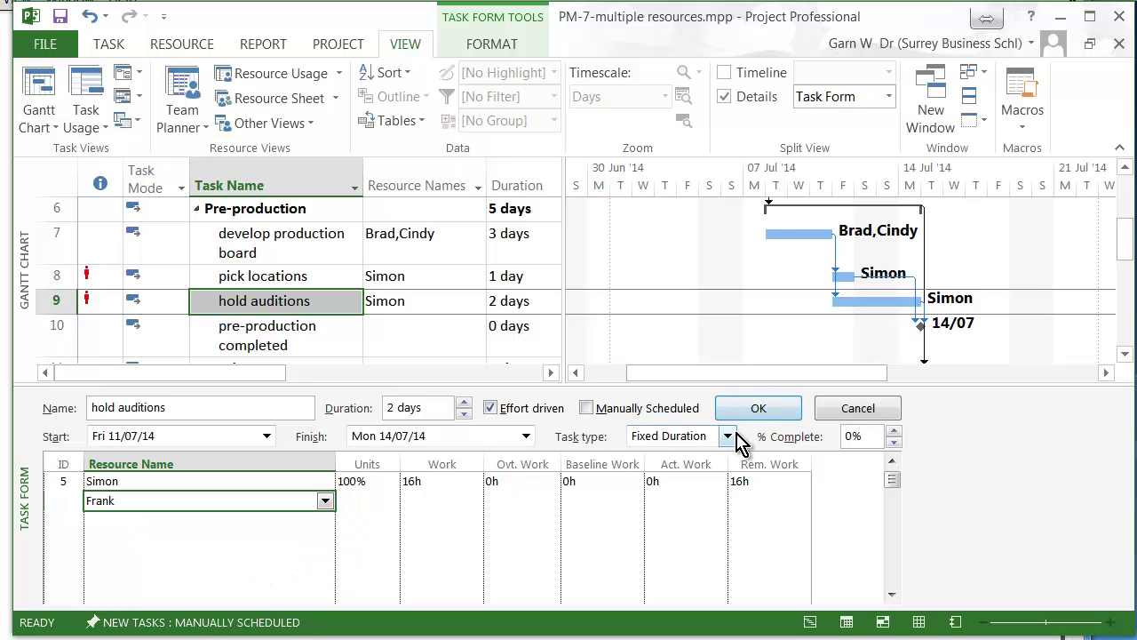
left_click(757, 411)
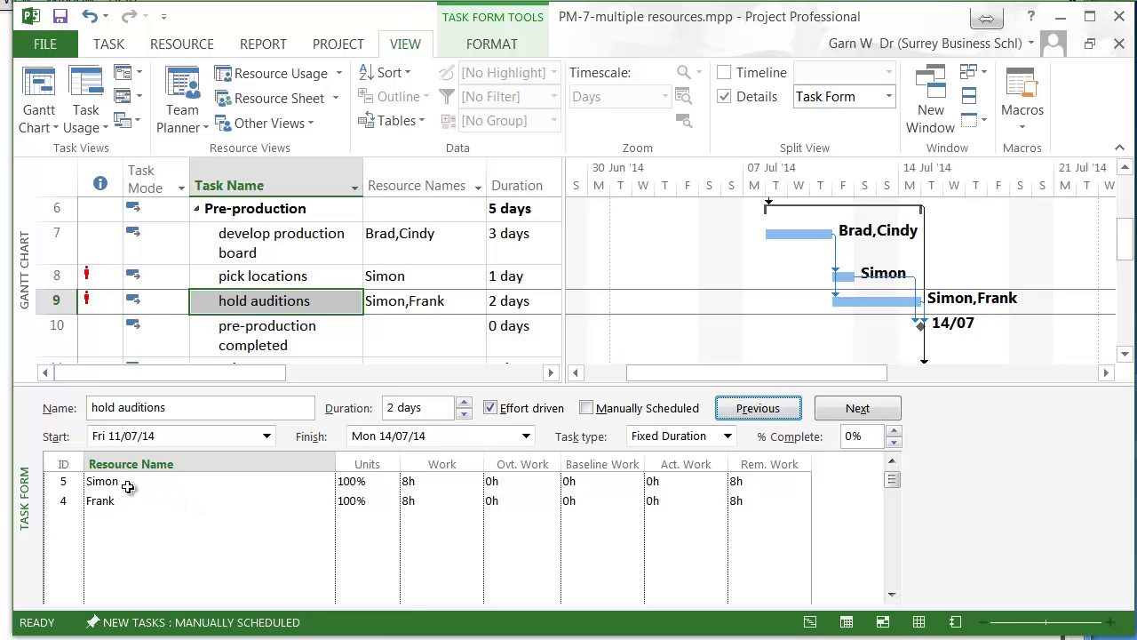
left_click(128, 481)
left_click(142, 502)
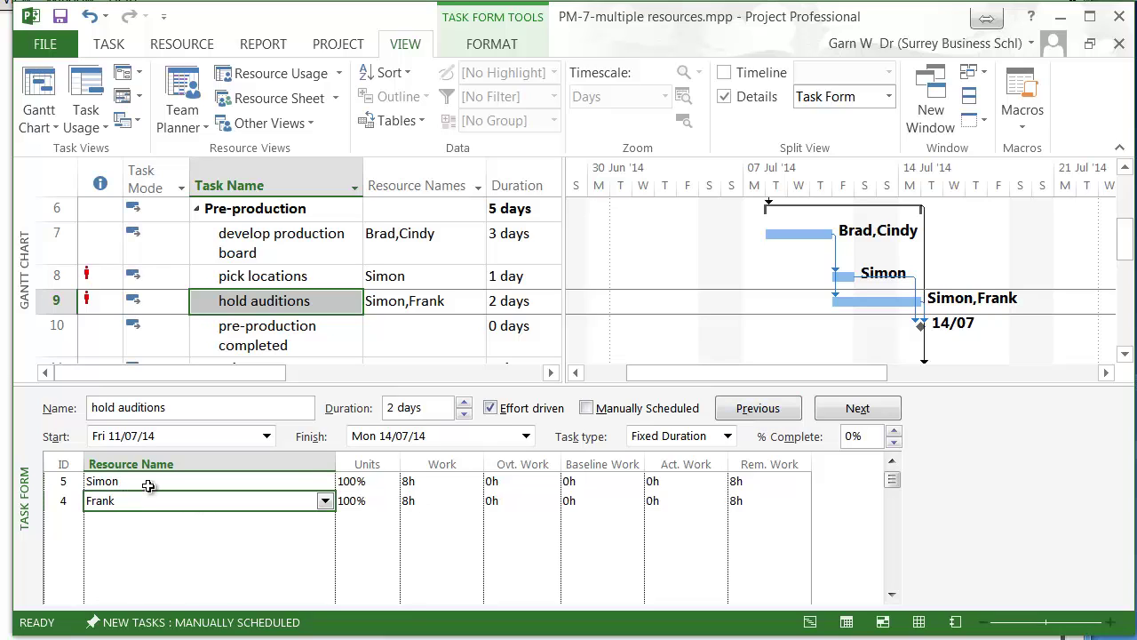
left_click(151, 480)
left_click(152, 502)
Turn on Effort driven for "pick locations", set its task type to Fixed Duration and apply the changes
left_click(250, 276)
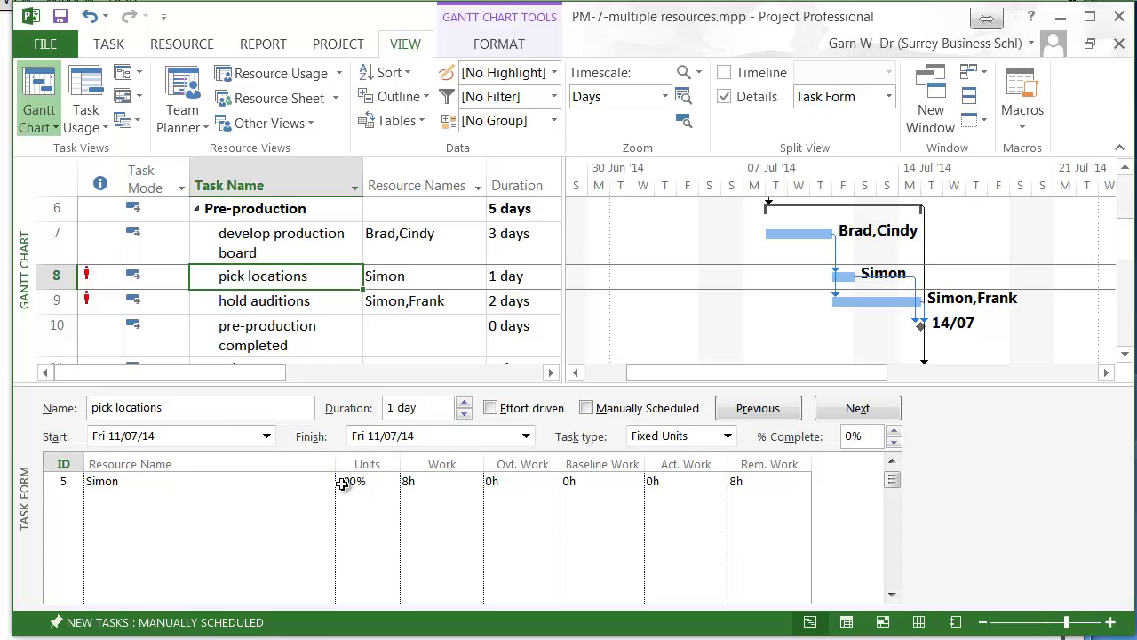
left_click(491, 409)
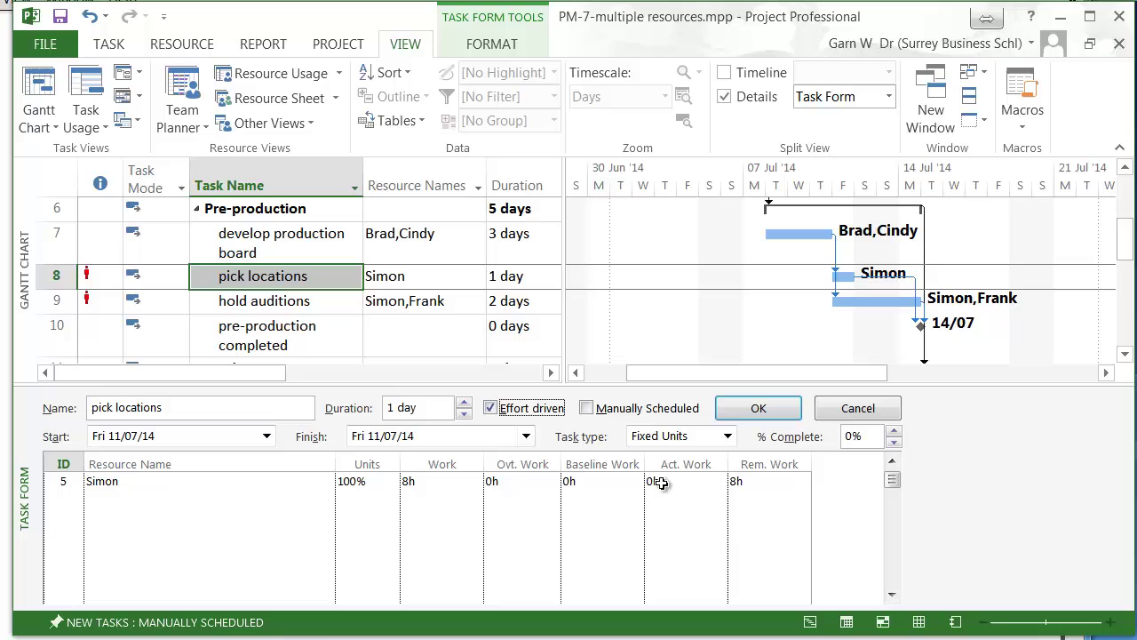
left_click(728, 436)
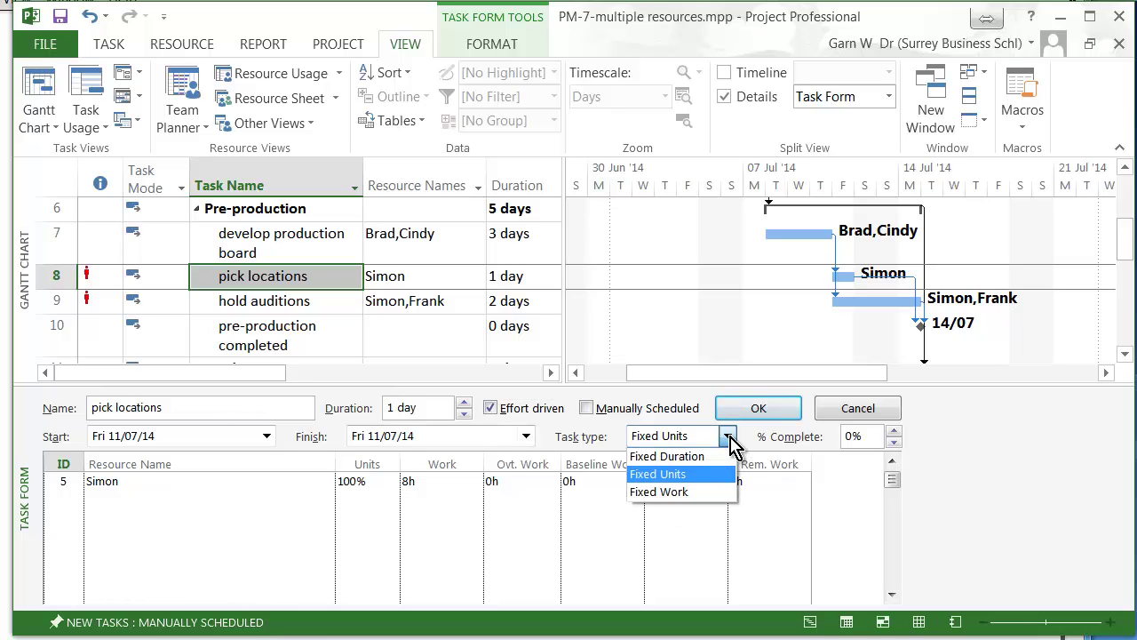
left_click(699, 457)
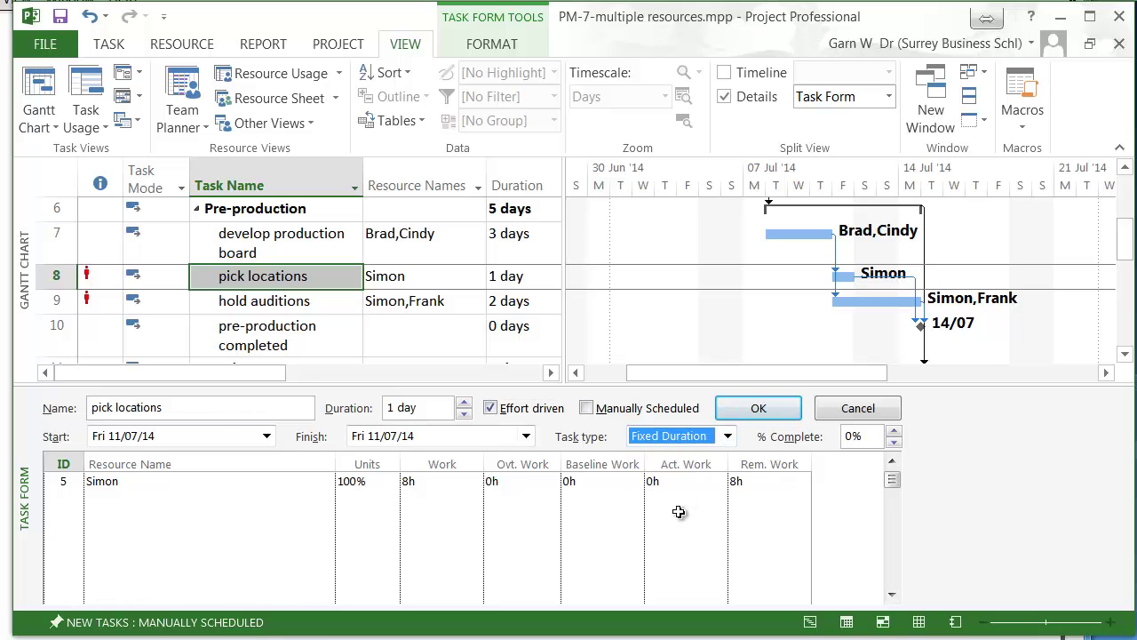
left_click(761, 412)
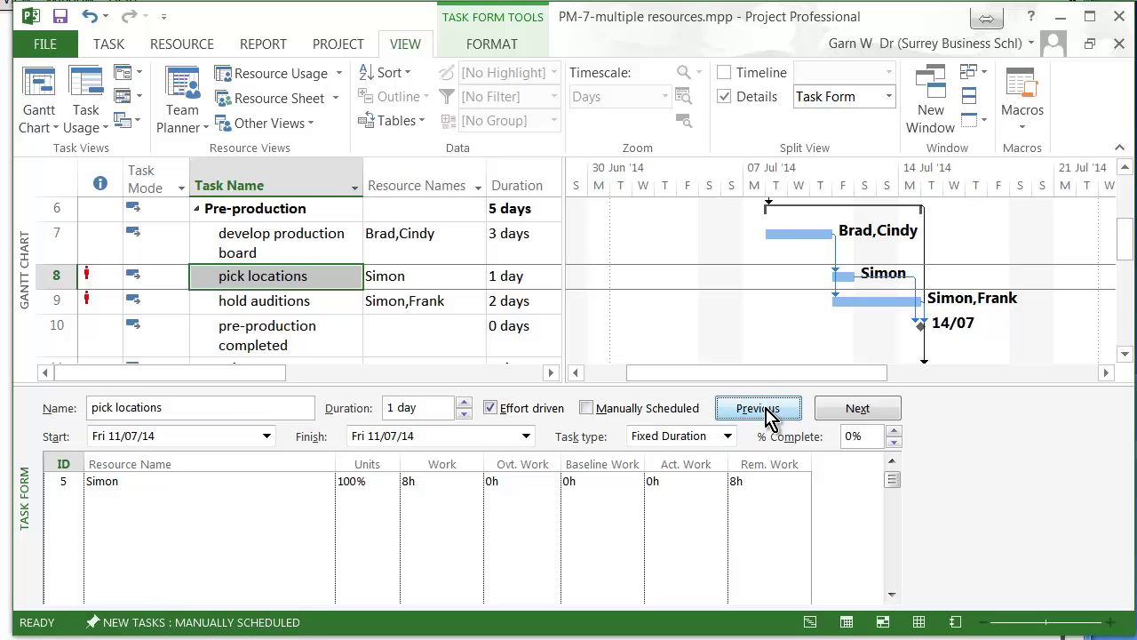
Add the resource with ID 4 as a second resource on "pick locations" and apply the change
left_click(189, 502)
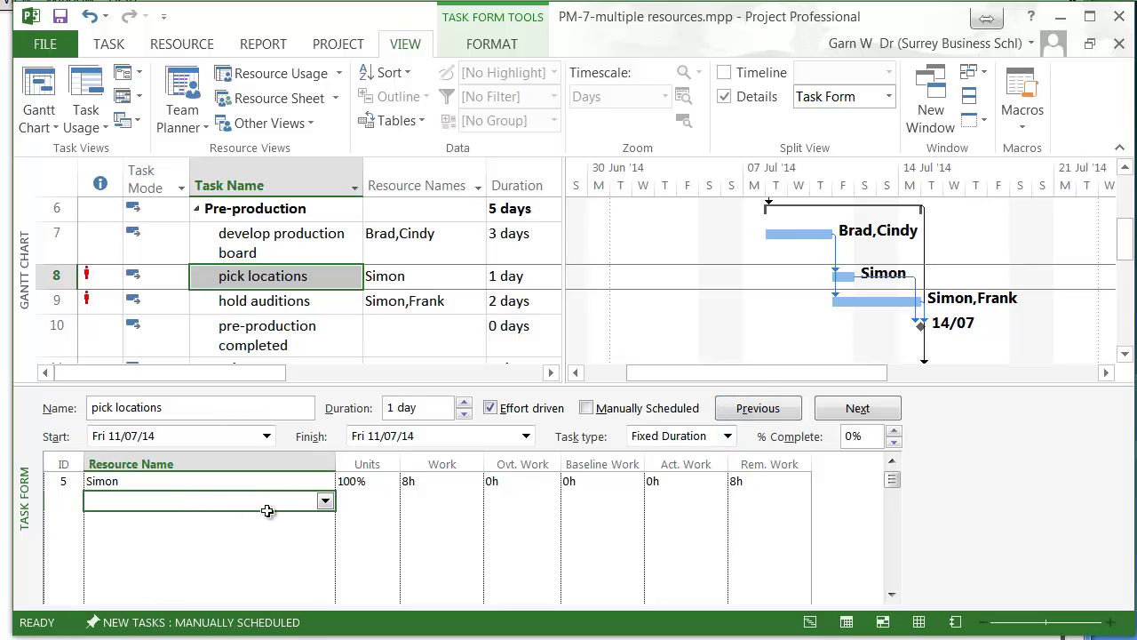
left_click(325, 500)
left_click(271, 570)
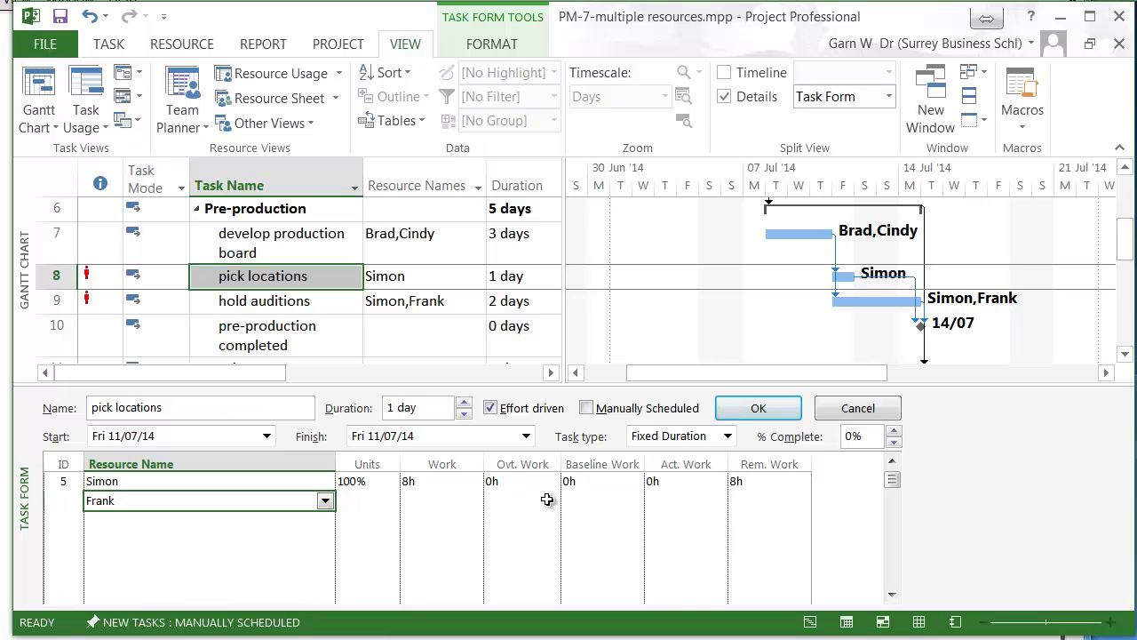
left_click(757, 409)
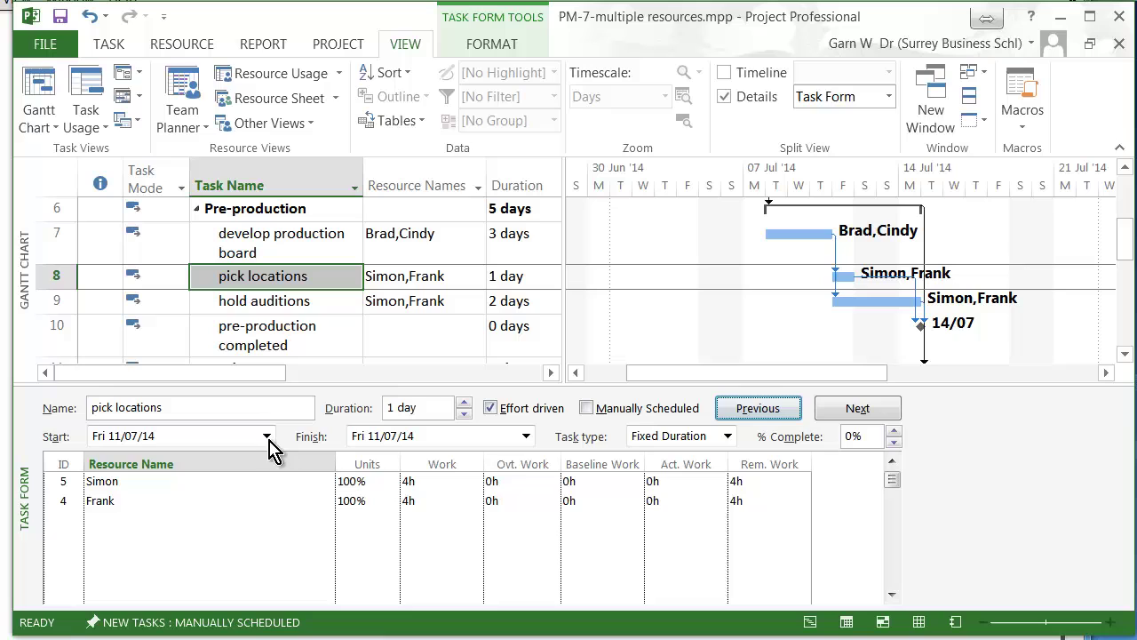
Hide the Task Form details below the Gantt chart and select the "project started" task
left_click(725, 98)
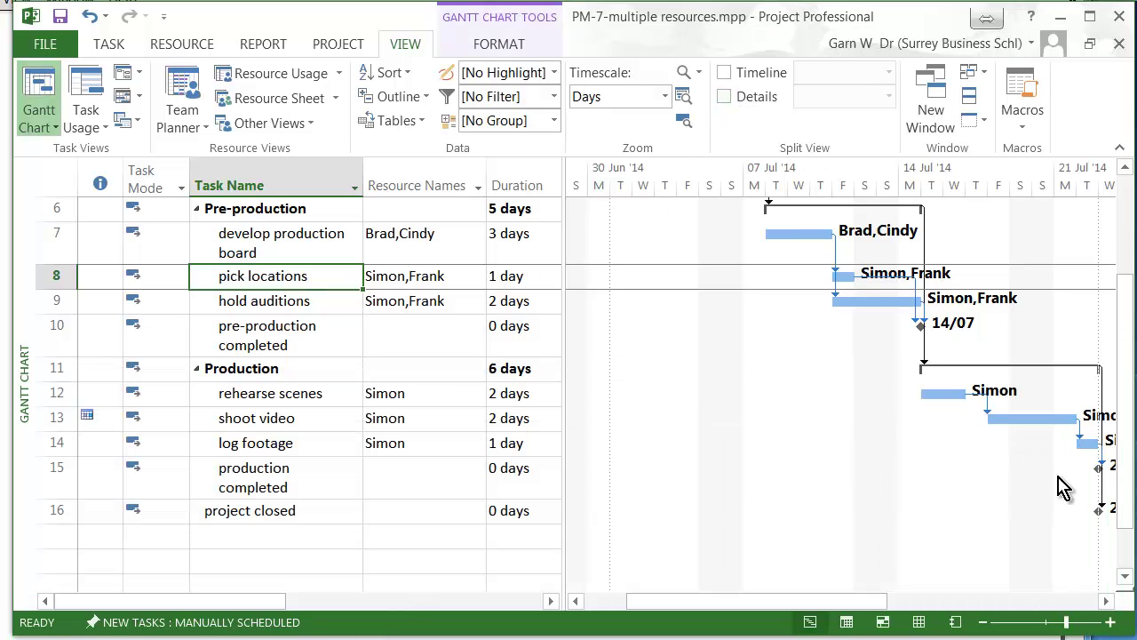
scroll(1121, 491, "up", 2)
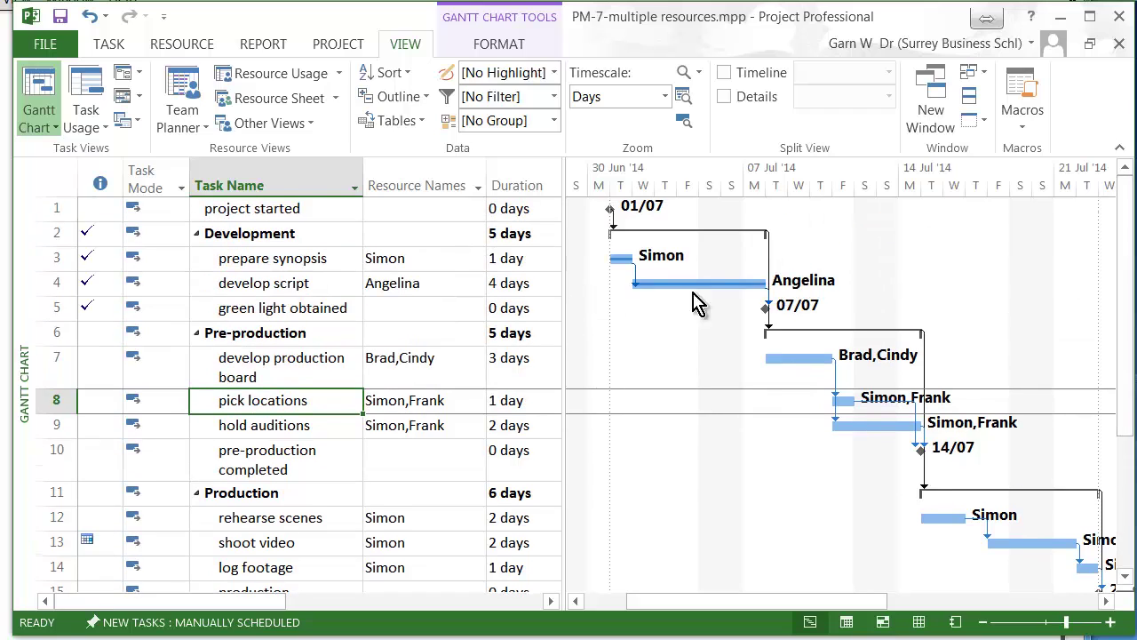
left_click(247, 209)
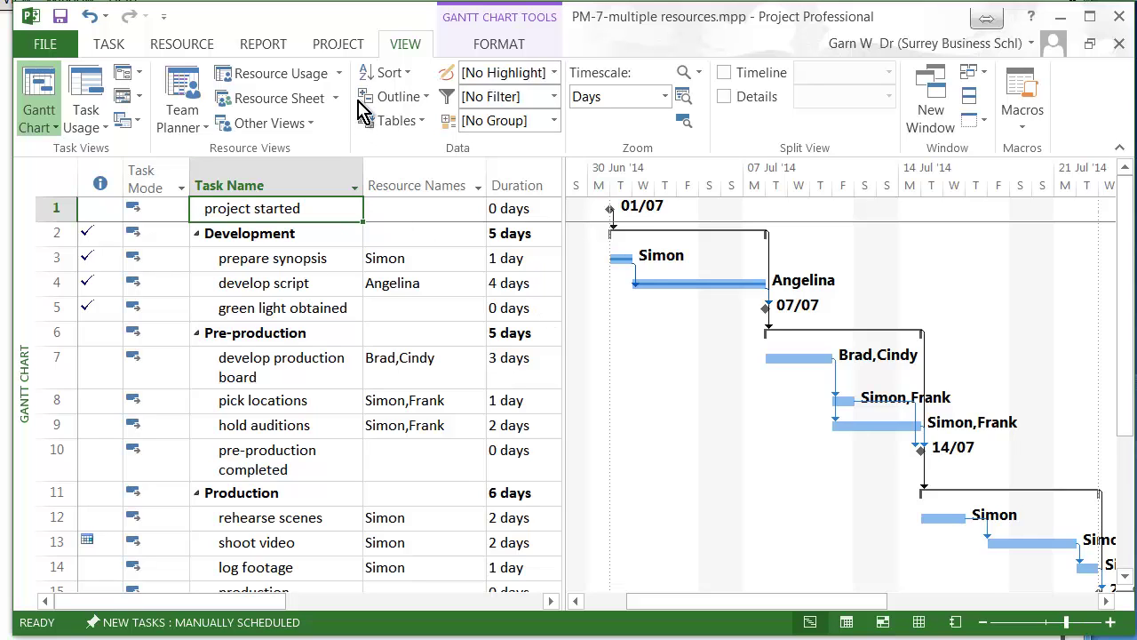
Open the Cash Flow cost report to examine the project's costs
left_click(343, 50)
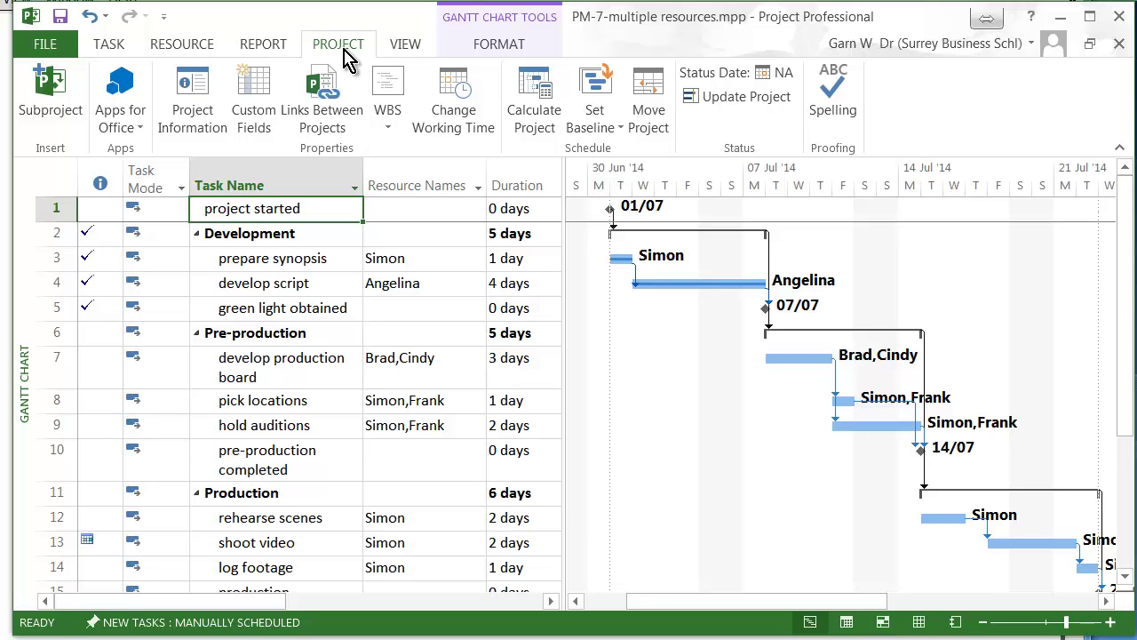
left_click(259, 46)
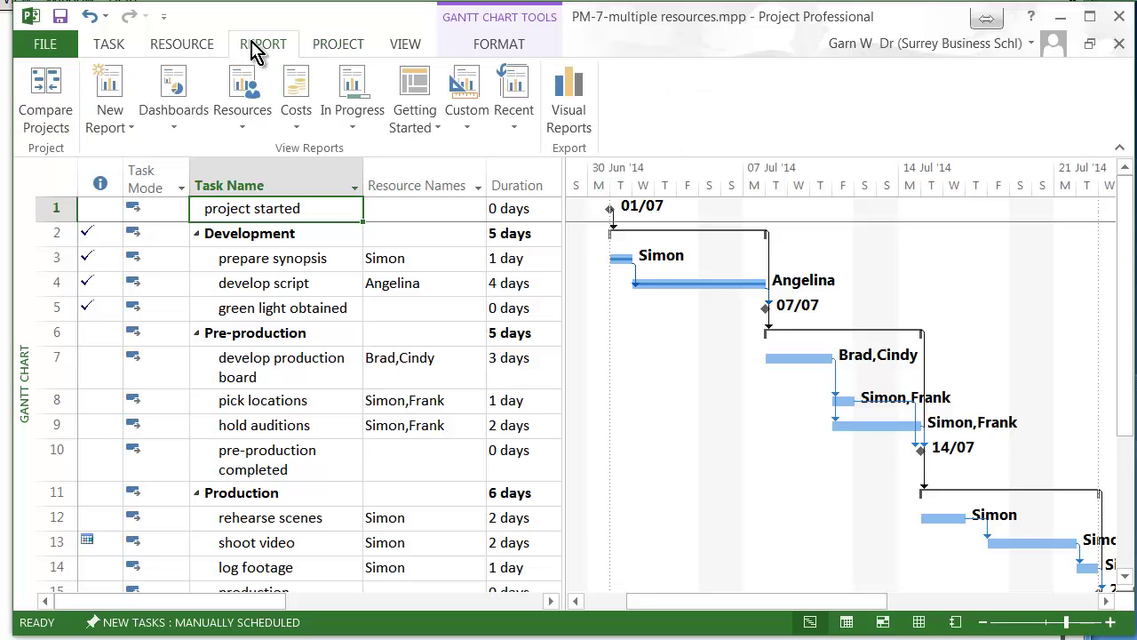
left_click(299, 134)
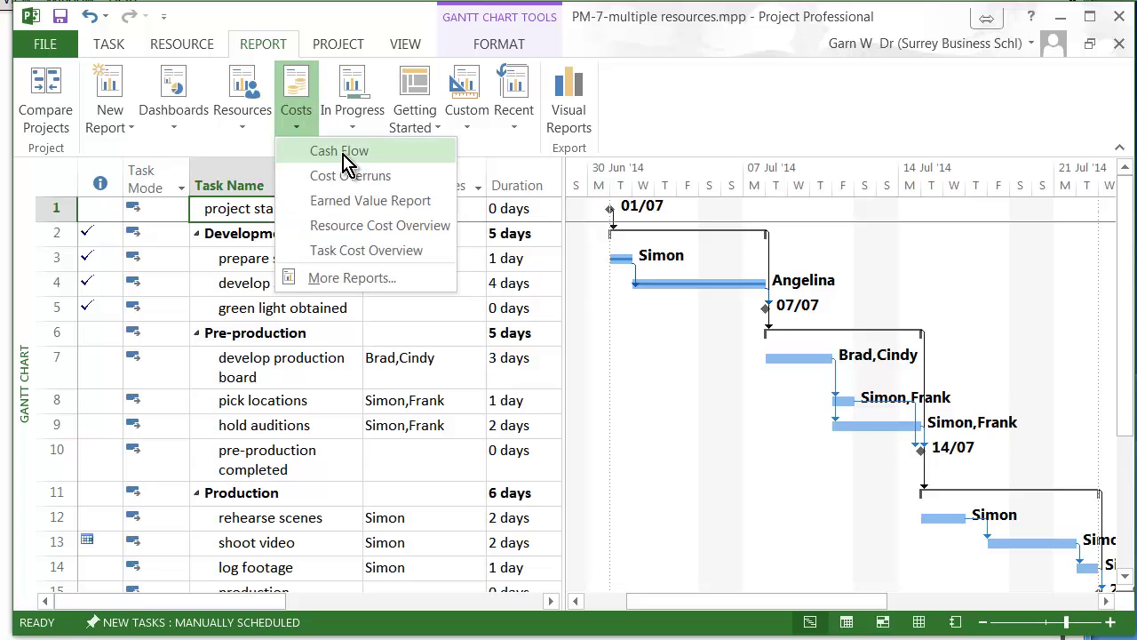
left_click(347, 160)
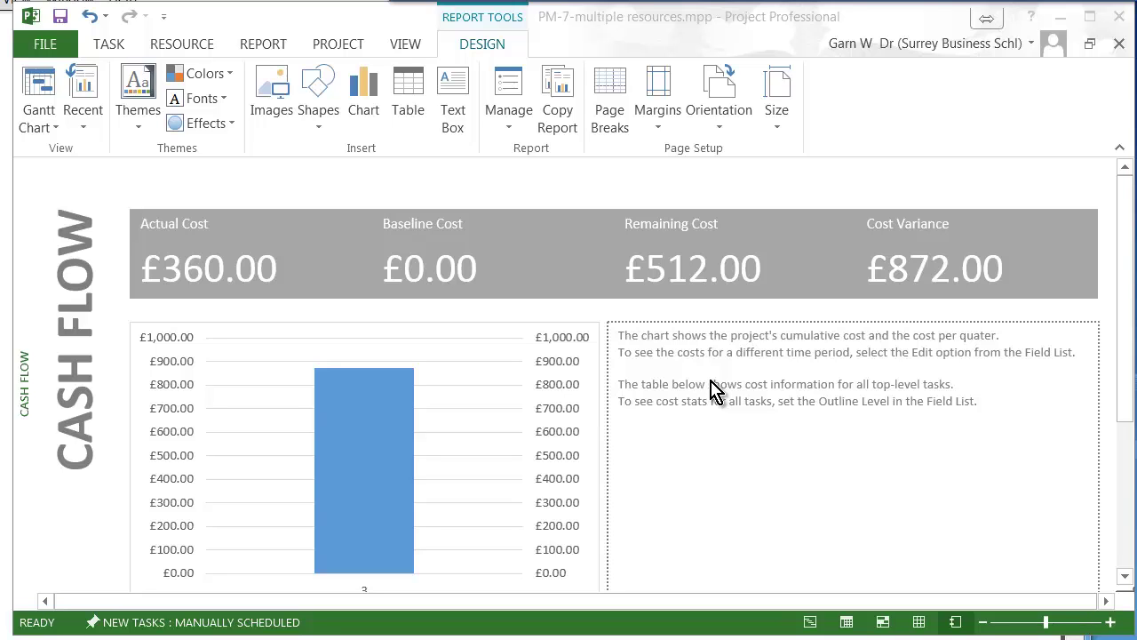
Return to the Gantt chart and mark the "Pre-production" summary task as 100% complete
left_click(40, 86)
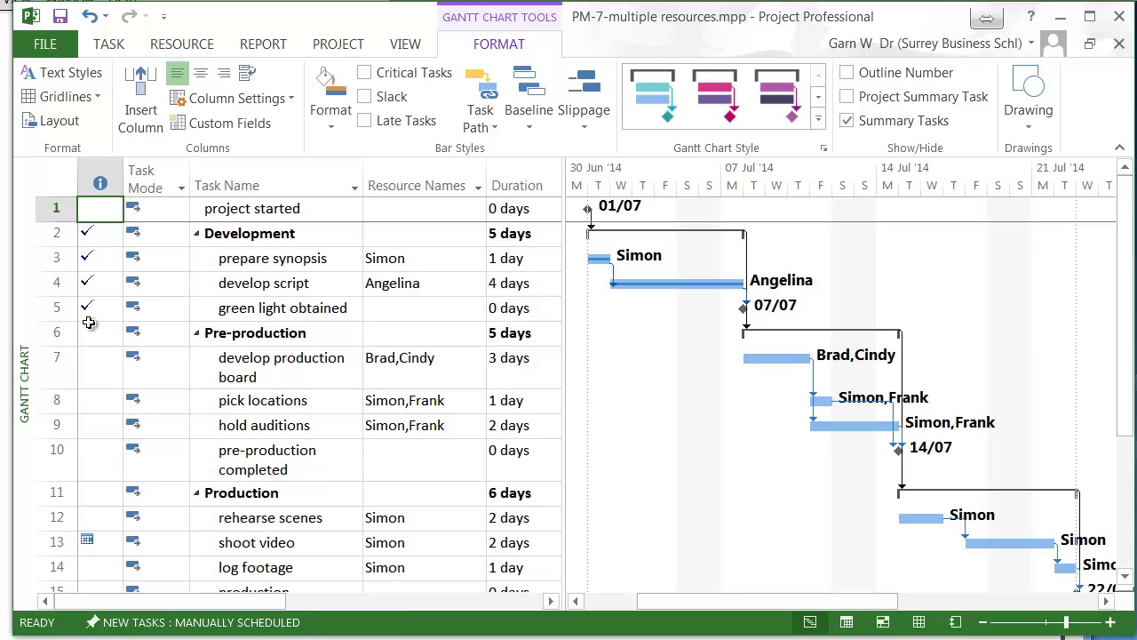
left_click(89, 308)
left_click(97, 339)
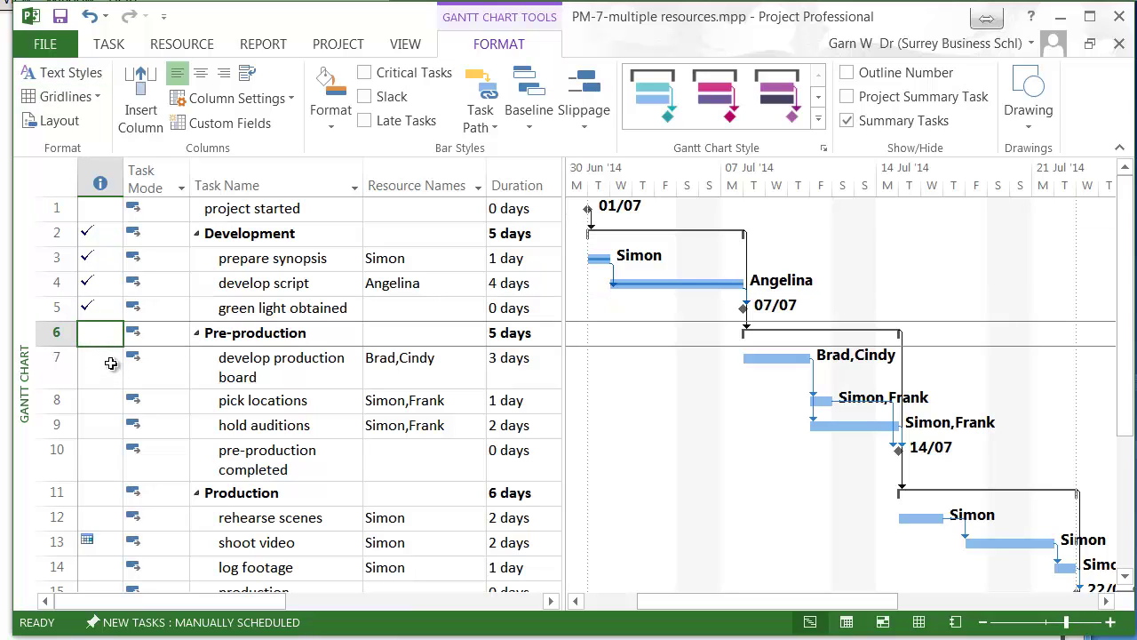
left_click(112, 44)
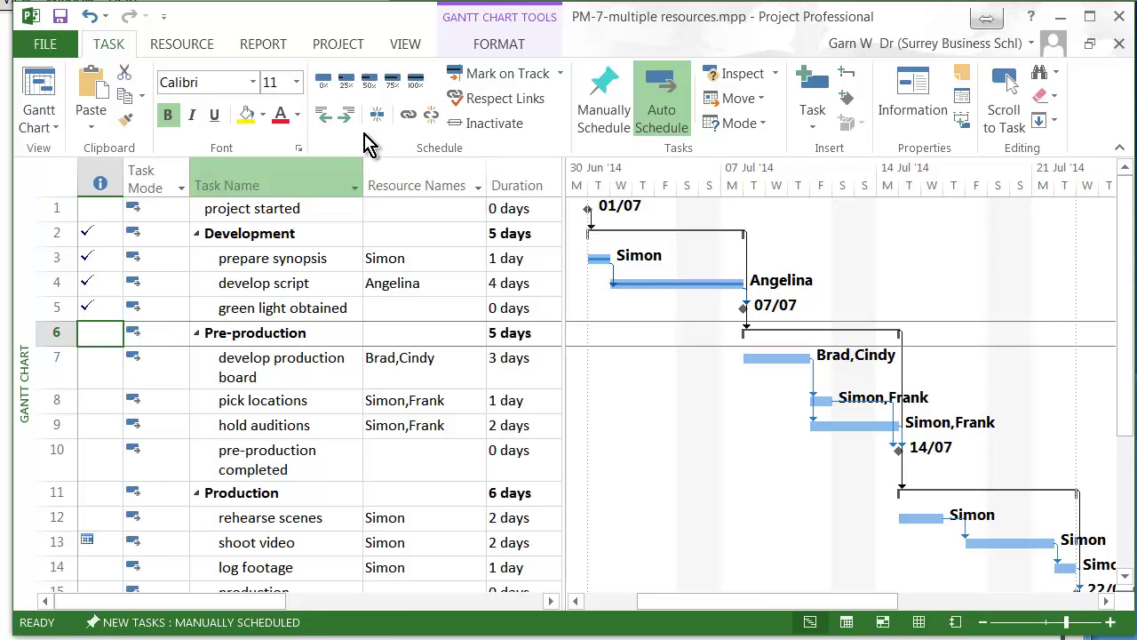
left_click(415, 83)
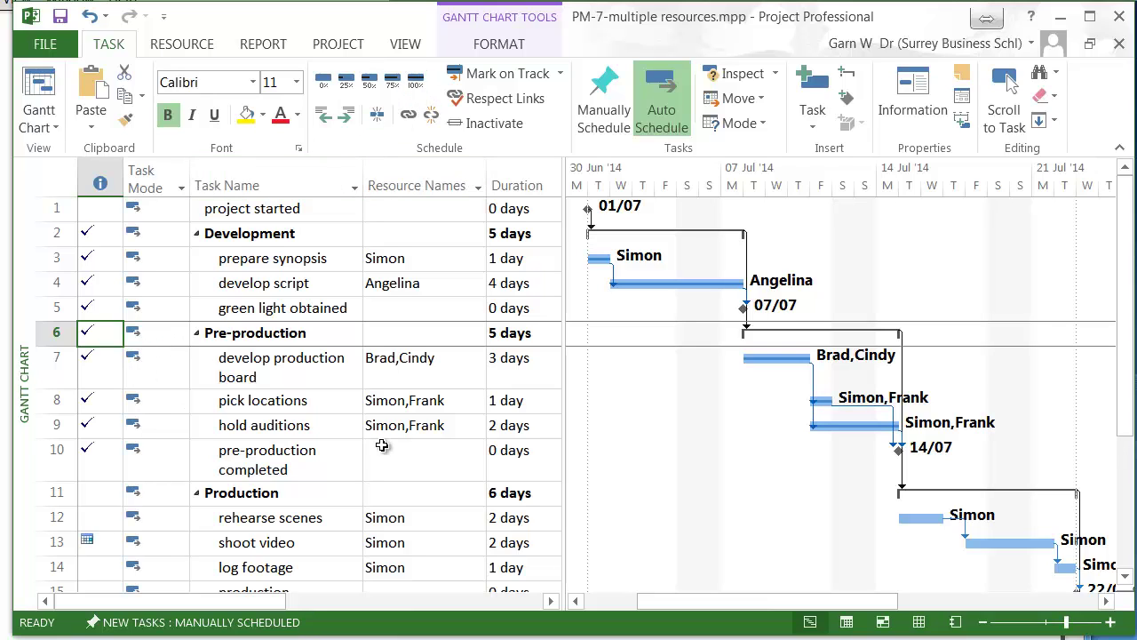